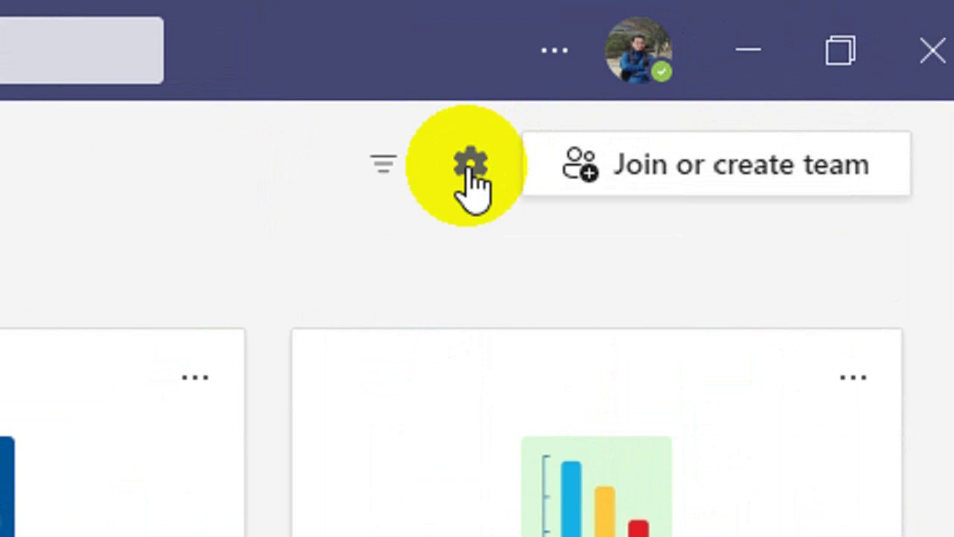
Open the team management page and look through the list of active teams
left_click(470, 179)
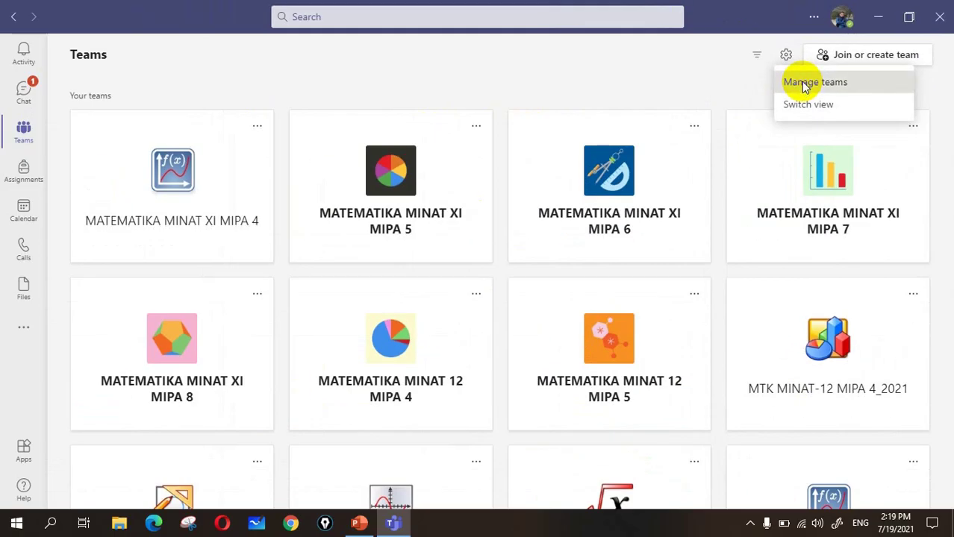
left_click(525, 252)
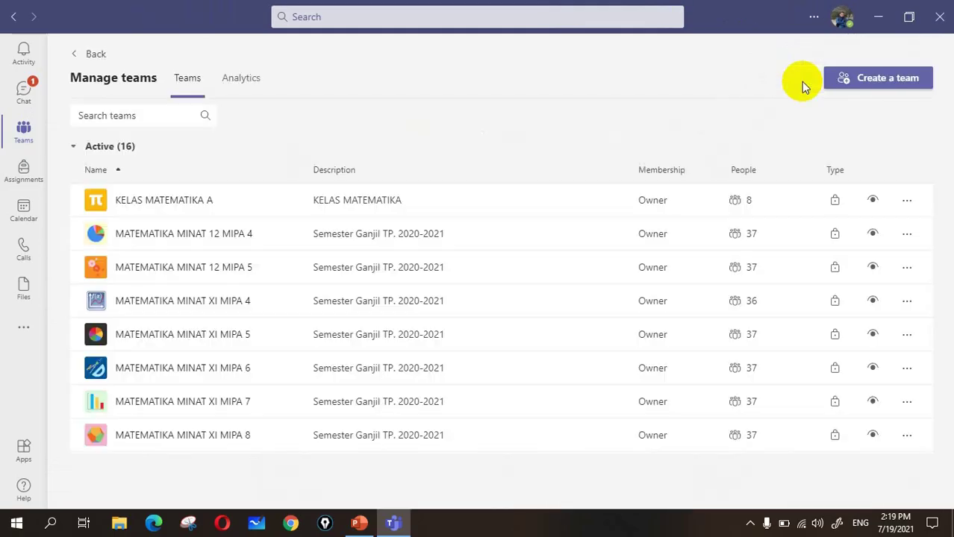
scroll(498, 311, "down", 3)
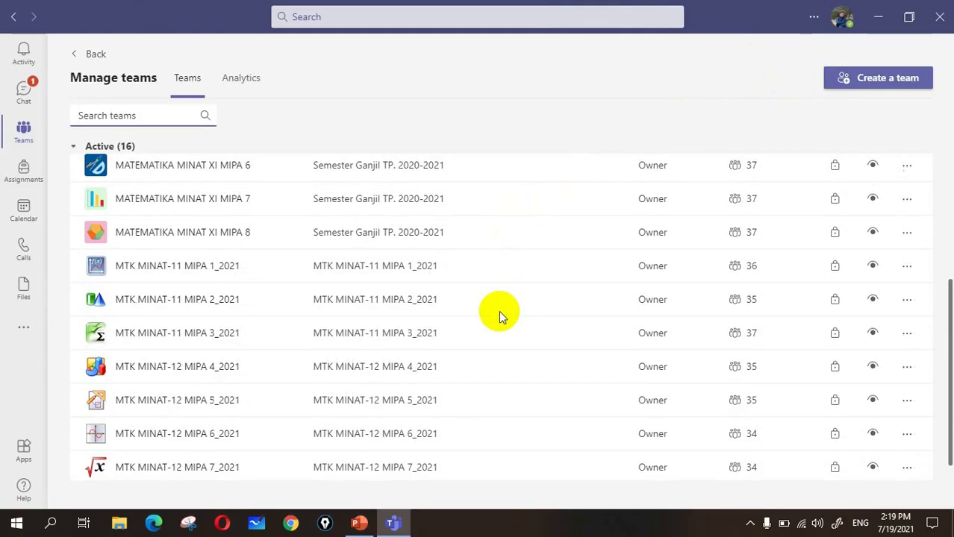
scroll(447, 306, "up", 5)
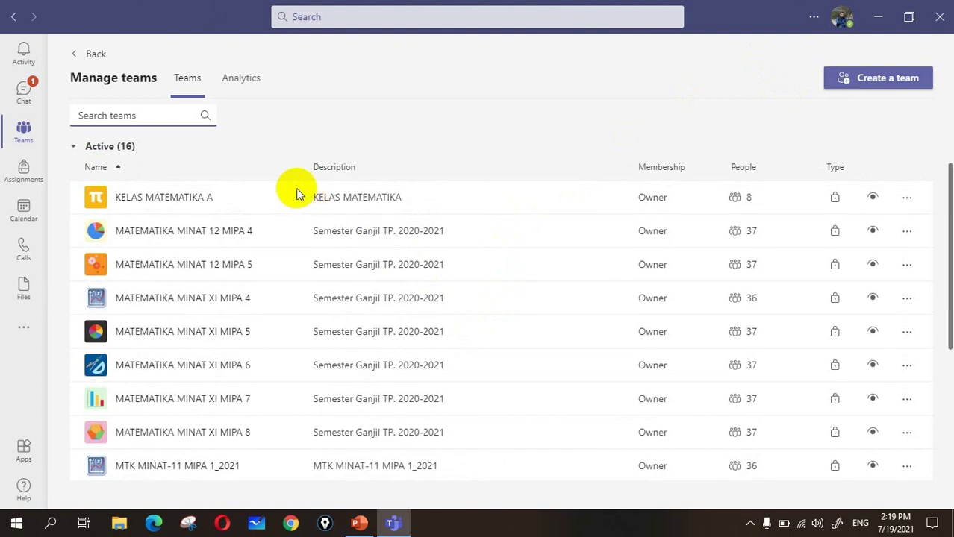
scroll(276, 261, "down", 3)
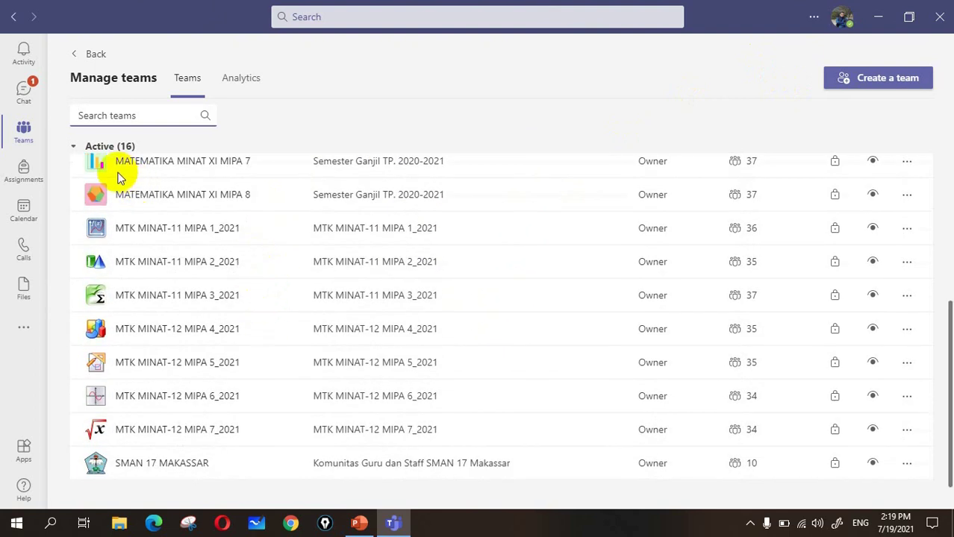
scroll(117, 172, "up", 2)
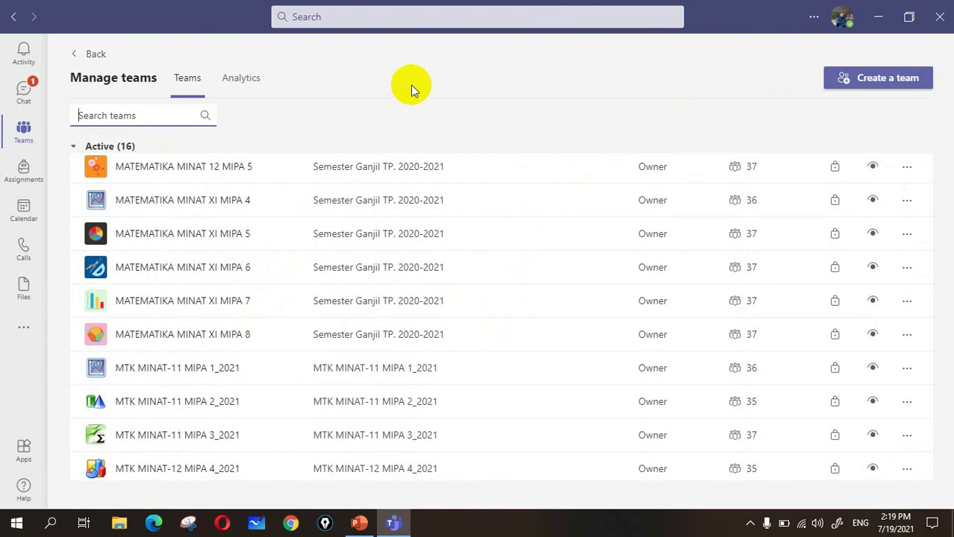
scroll(170, 240, "up", 2)
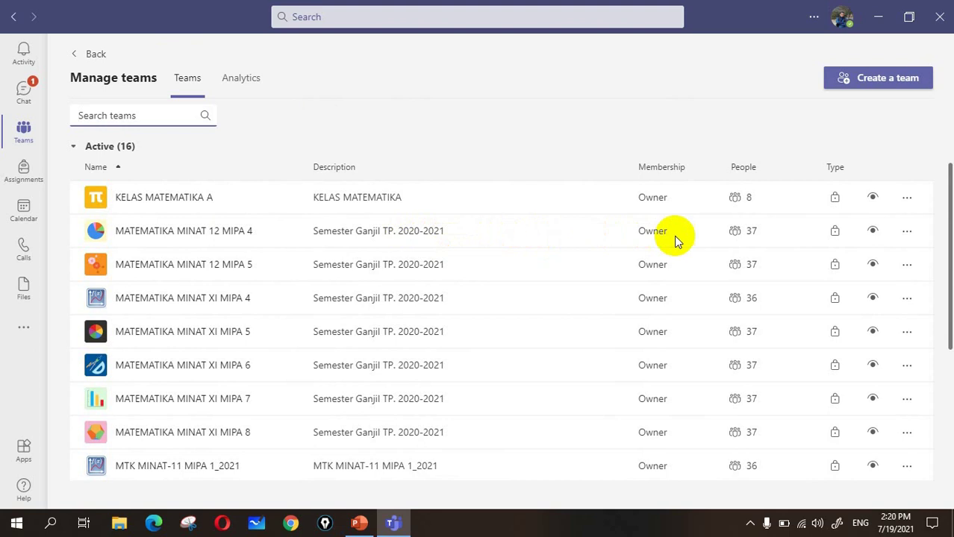
Archive the MATEMATIKA MINAT 12 MIPA 4 team without making its SharePoint site read-only, and expand the list of archived teams
left_click(907, 233)
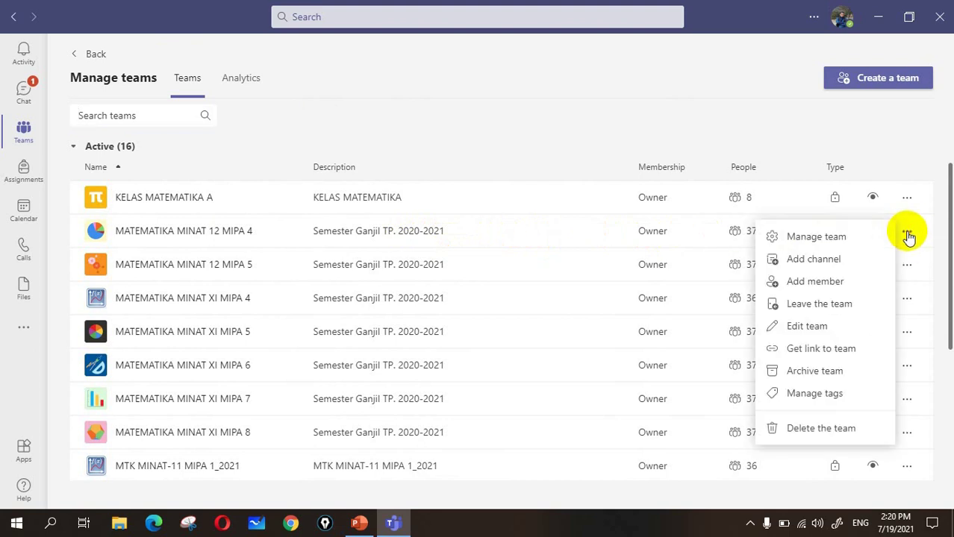
left_click(830, 371)
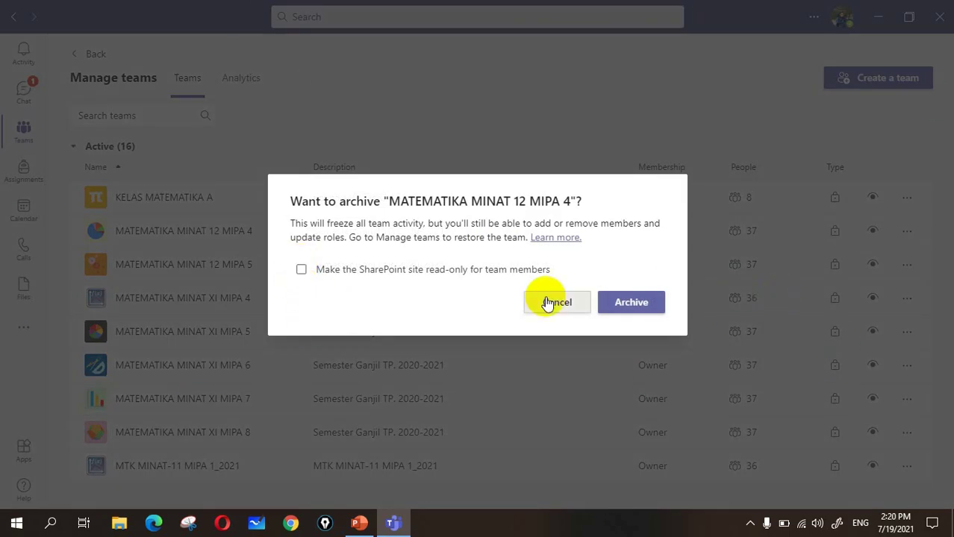
left_click(634, 306)
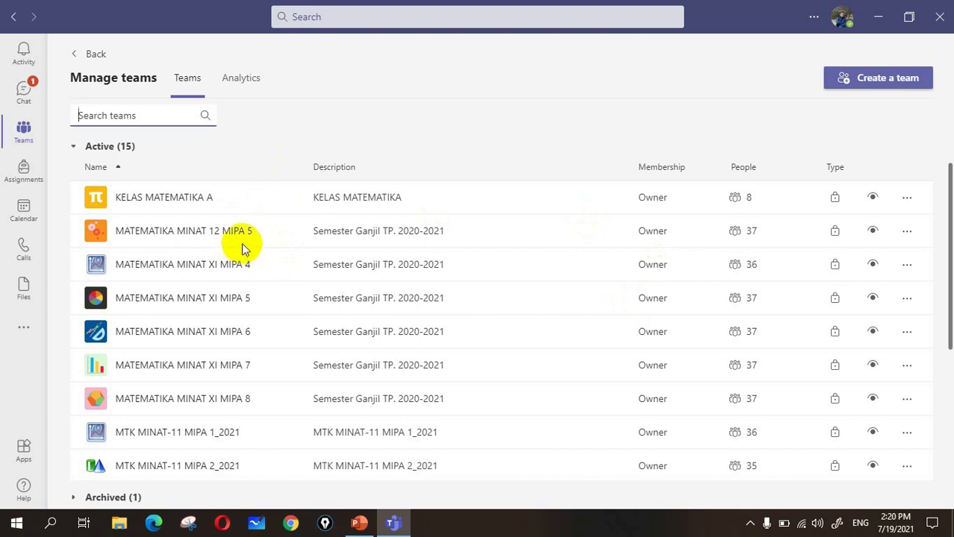
scroll(235, 256, "down", 5)
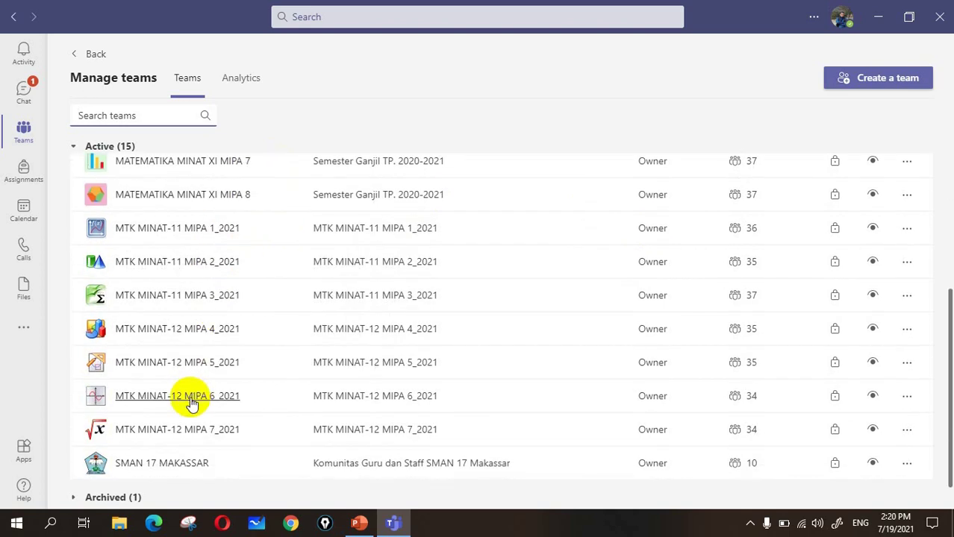
left_click(105, 496)
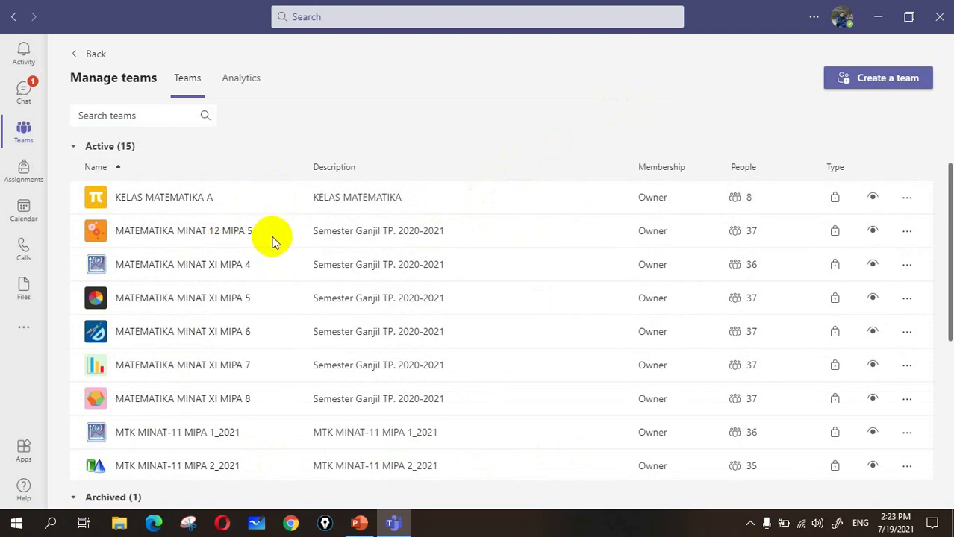
Archive the MATEMATIKA MINAT 12 MIPA 5 team and make its SharePoint site read-only for team members
left_click(906, 233)
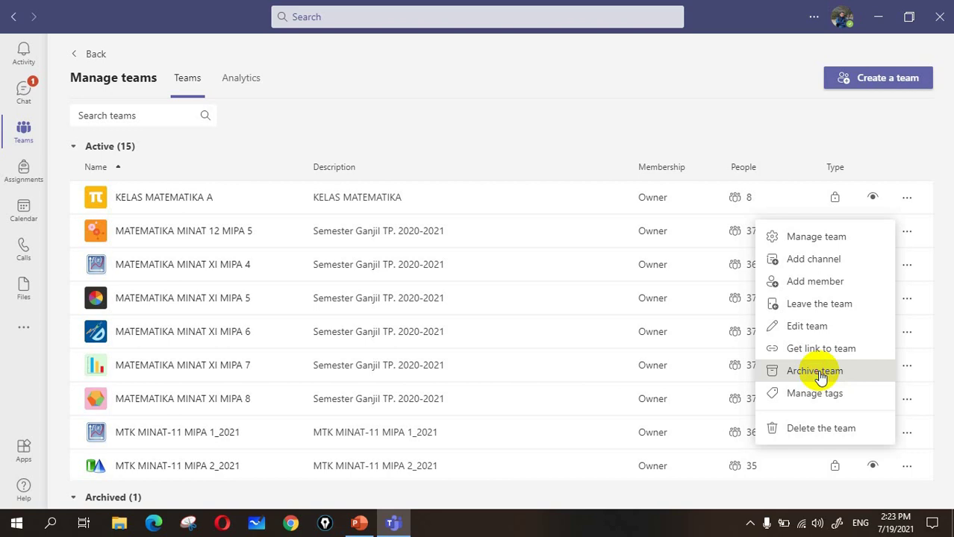
left_click(817, 371)
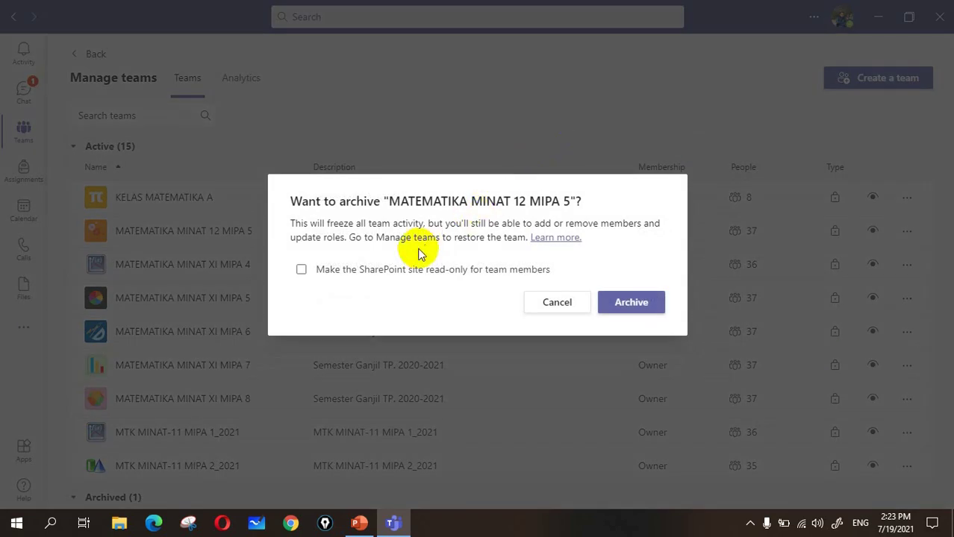
left_click(301, 272)
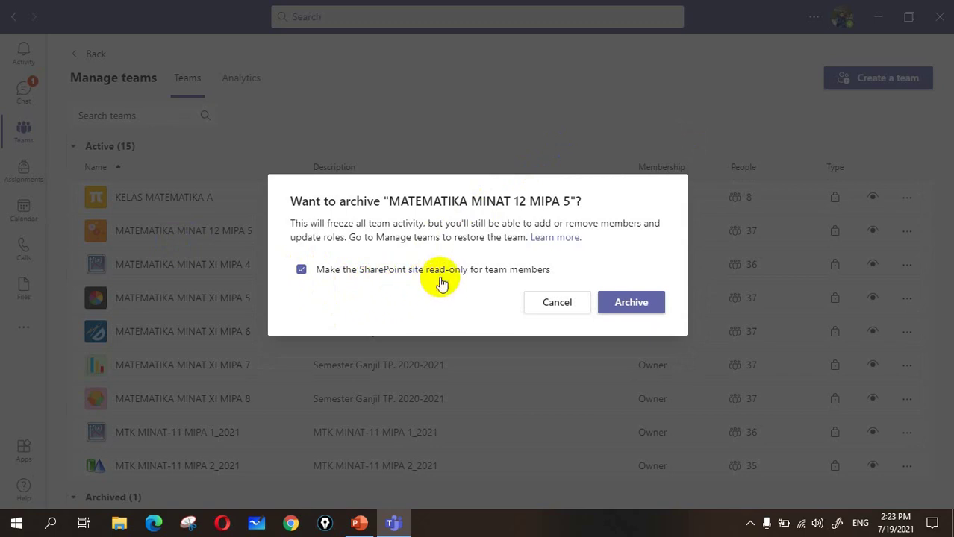
left_click(637, 309)
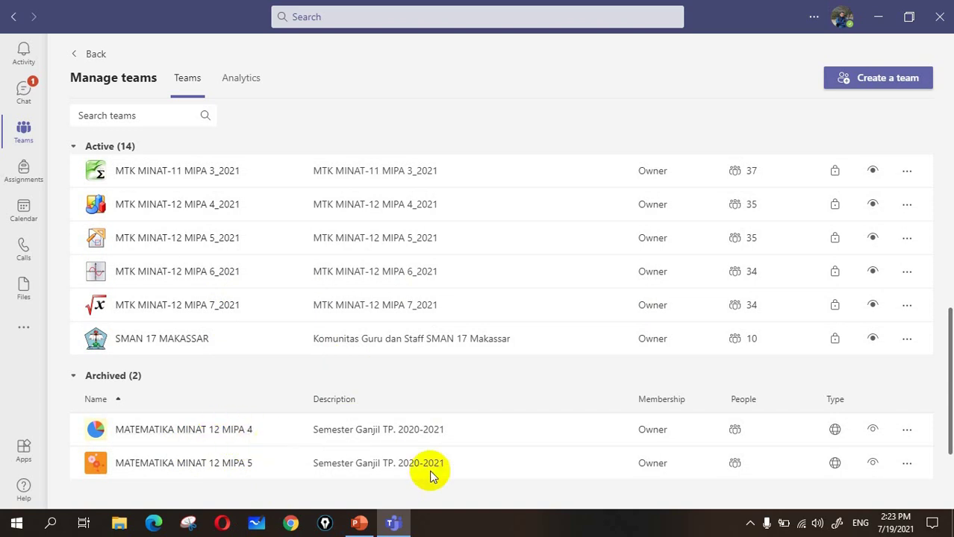
left_click(907, 433)
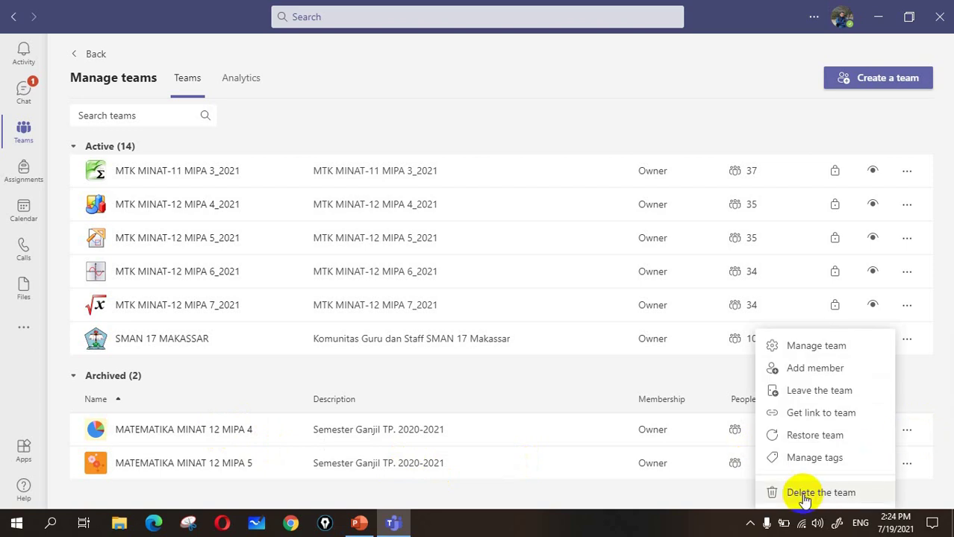
left_click(702, 498)
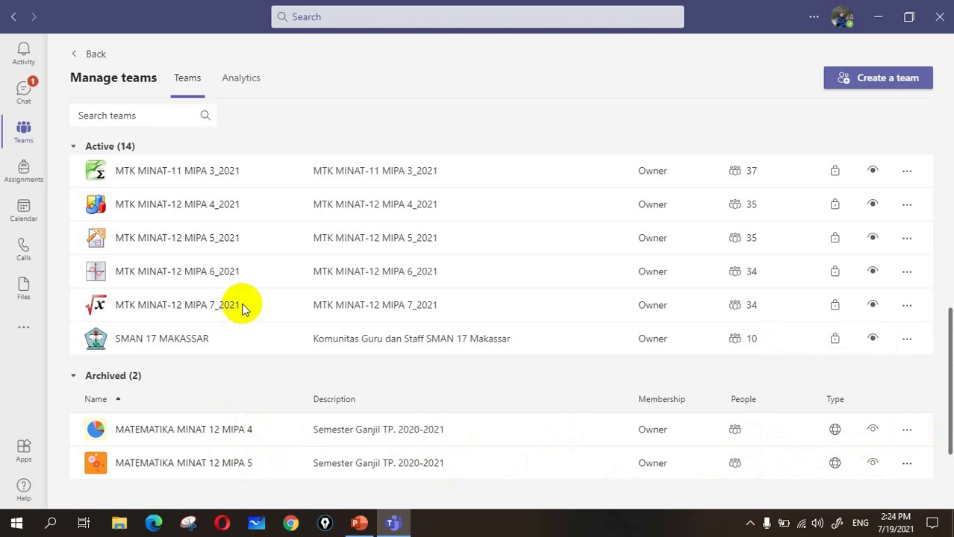
Restore the MATEMATIKA MINAT 12 MIPA 4 team from the archived teams
scroll(241, 303, "up", 2)
scroll(294, 326, "down", 3)
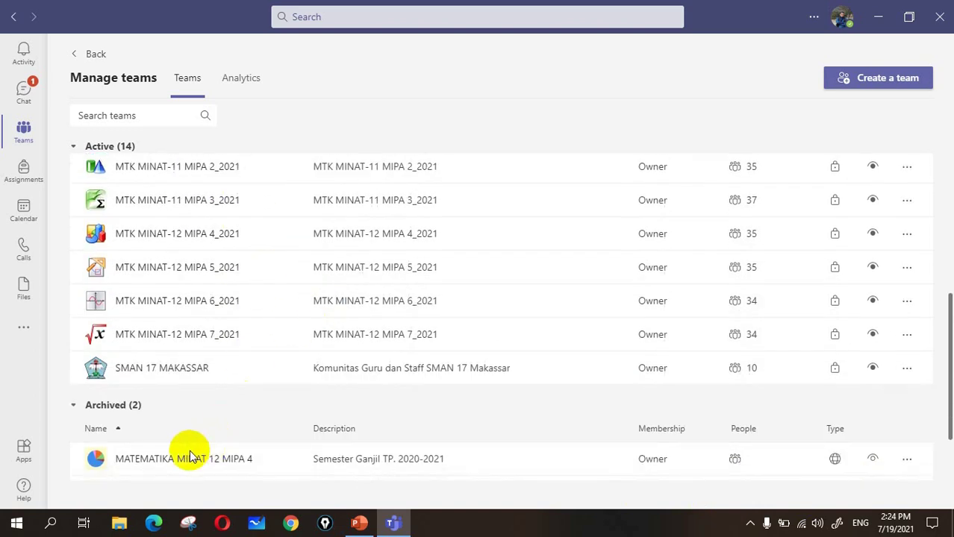
scroll(188, 453, "down", 1)
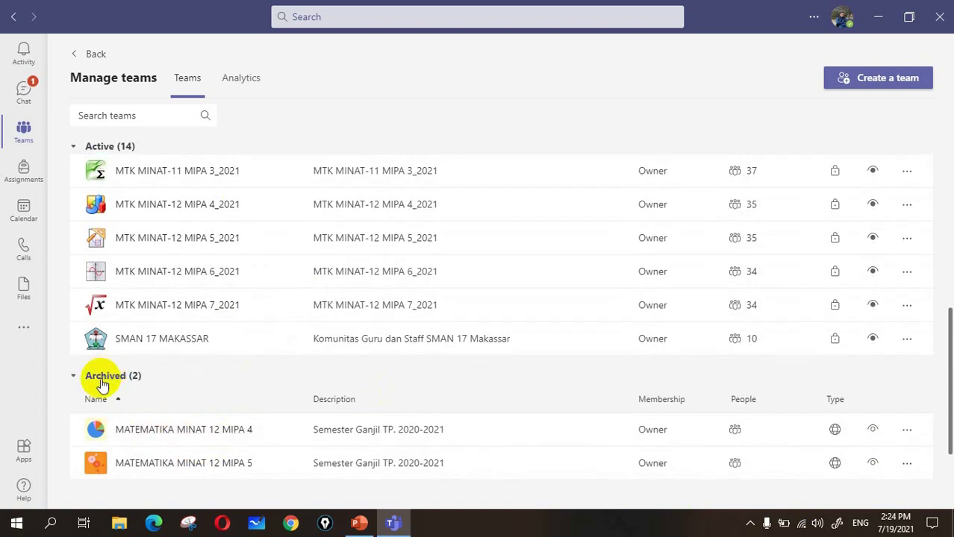
left_click(906, 431)
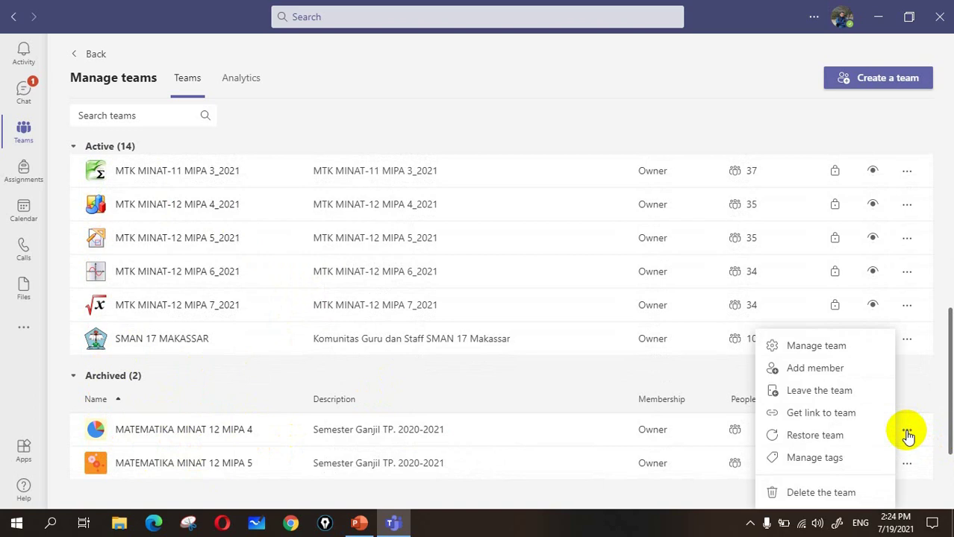
left_click(815, 437)
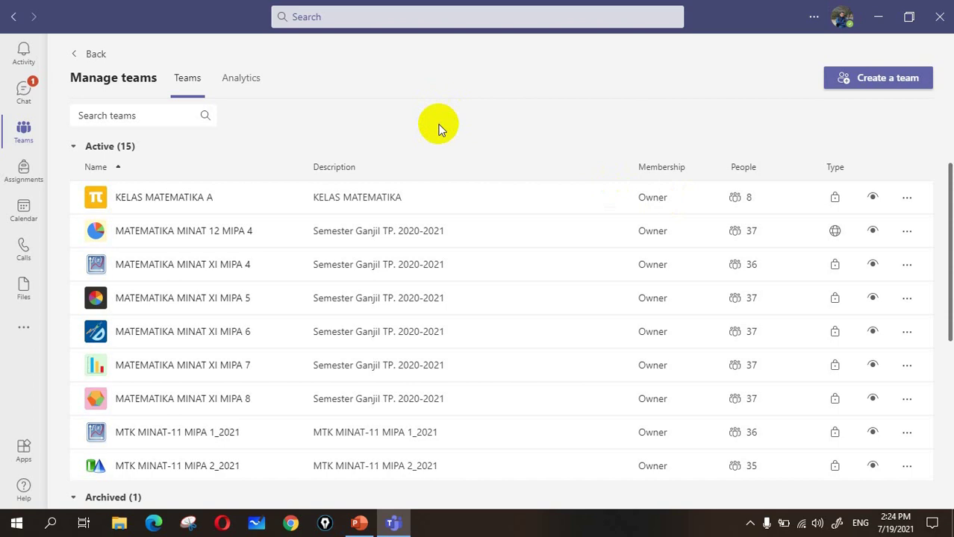
Delete the MATEMATIKA MINAT 12 MIPA 4 team, acknowledging that everything in it will be deleted
scroll(462, 205, "down", 3)
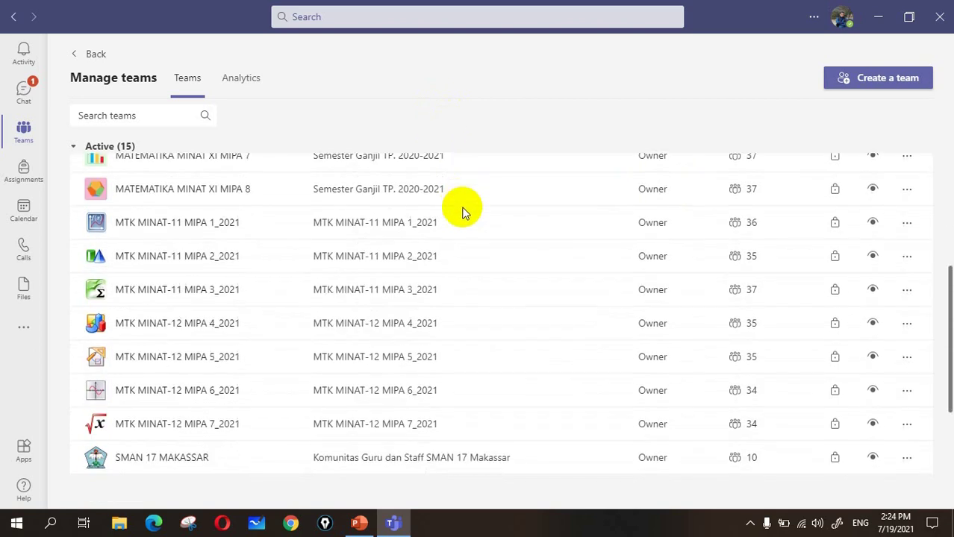
scroll(463, 215, "up", 3)
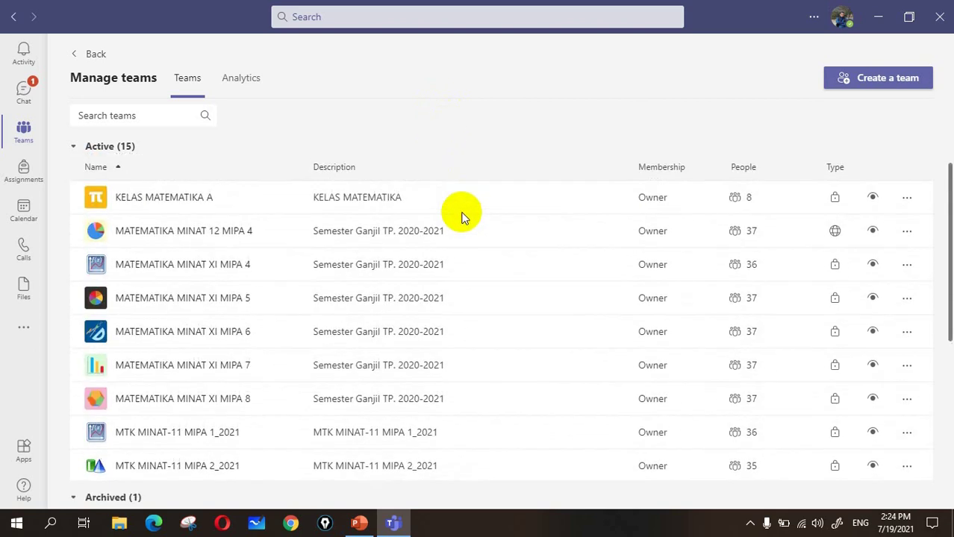
left_click(907, 234)
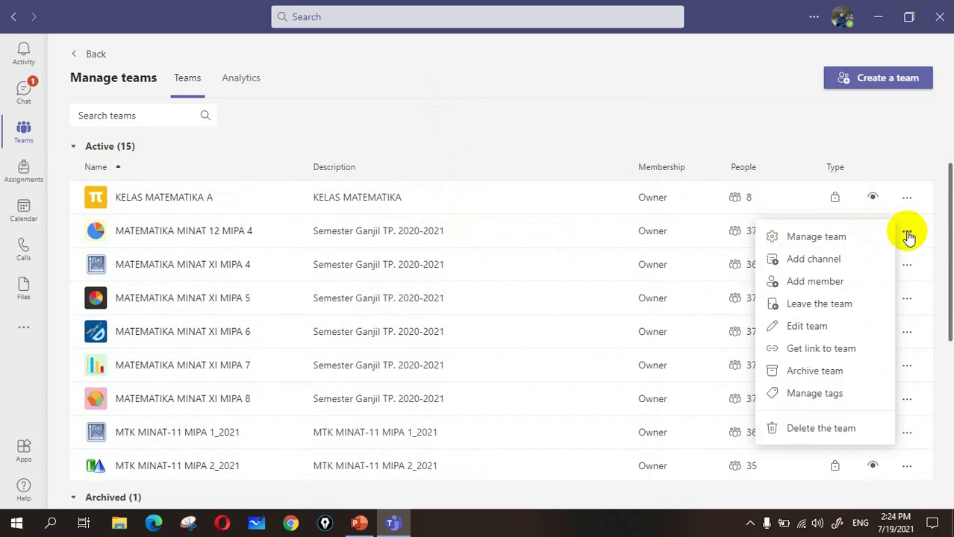
left_click(833, 432)
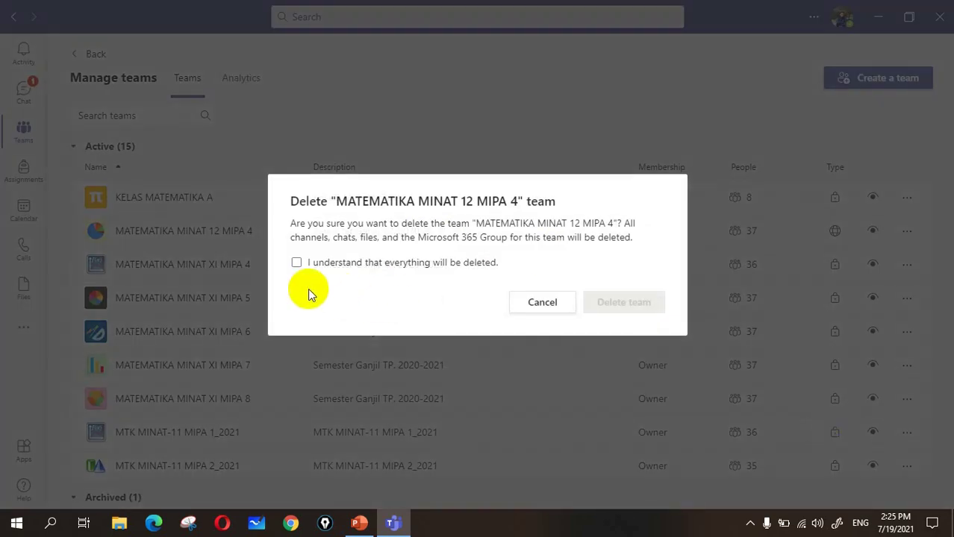
left_click(296, 264)
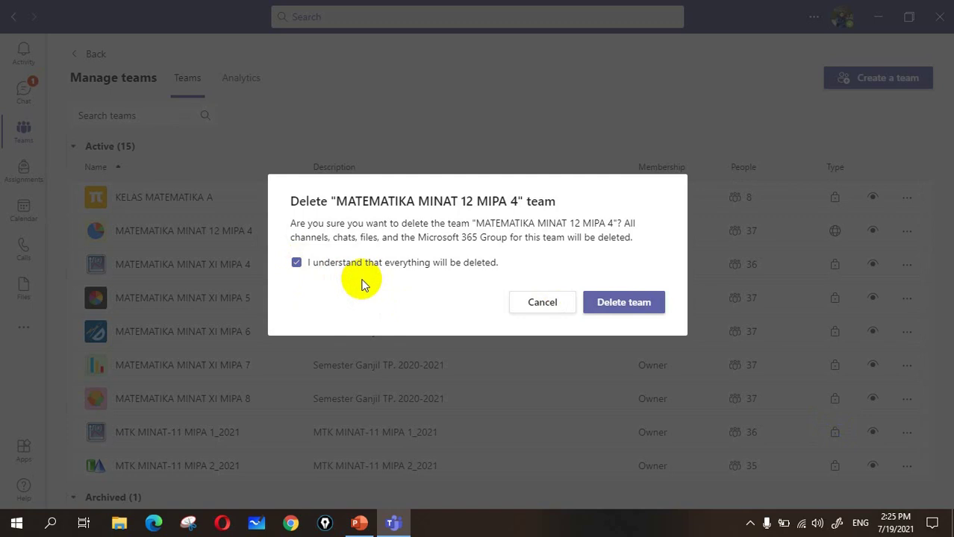
left_click(631, 306)
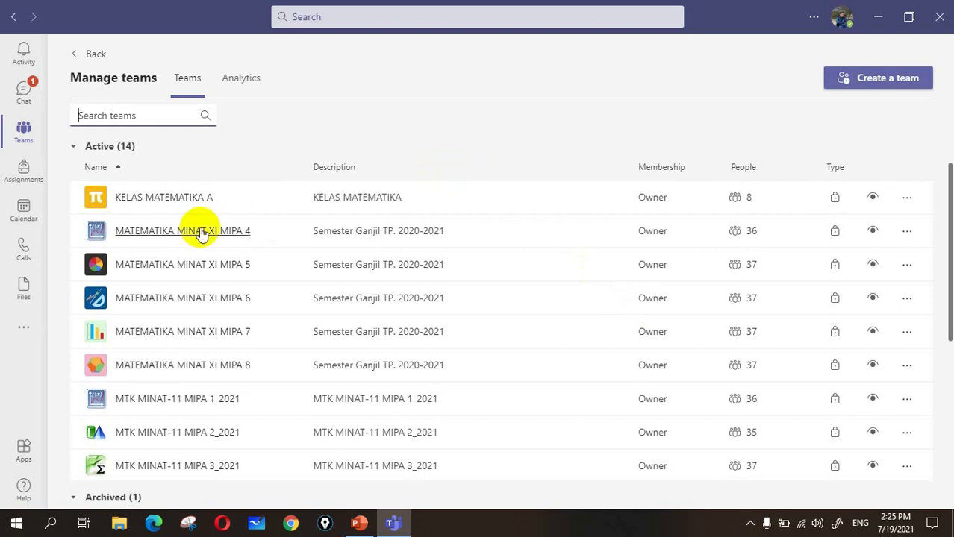
Check the remaining active and archived teams, and archive the MATEMATIKA MINAT XI MIPA 4 team
scroll(252, 241, "down", 3)
scroll(266, 242, "down", 1)
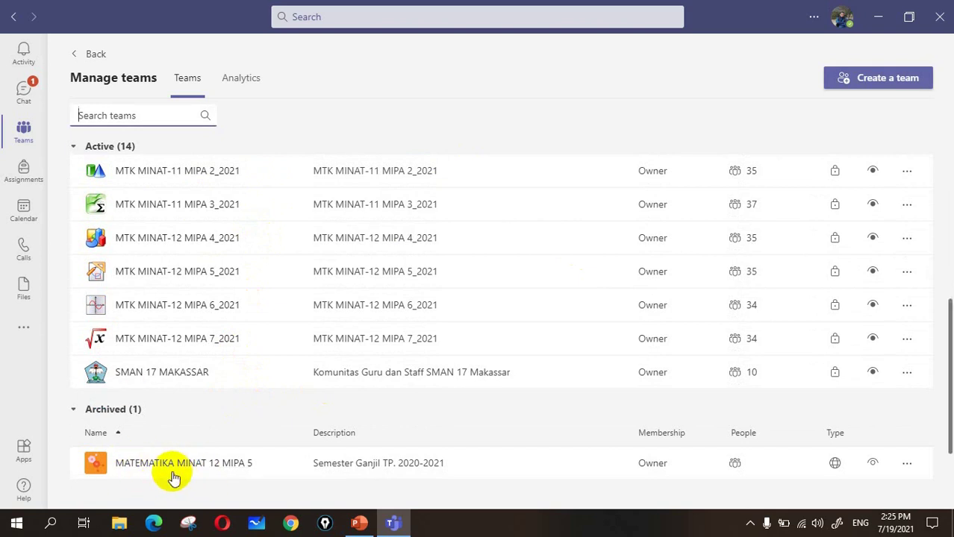
scroll(254, 385, "up", 5)
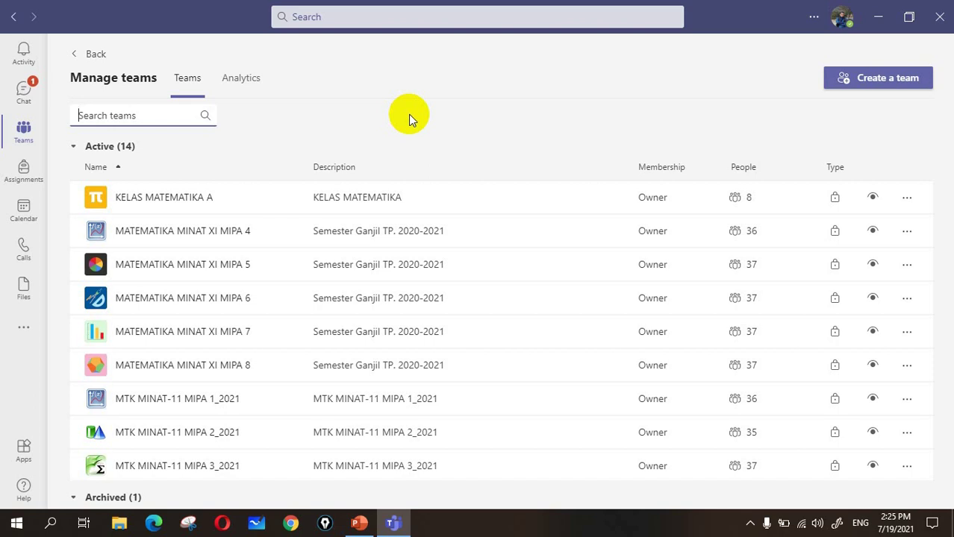
left_click(906, 232)
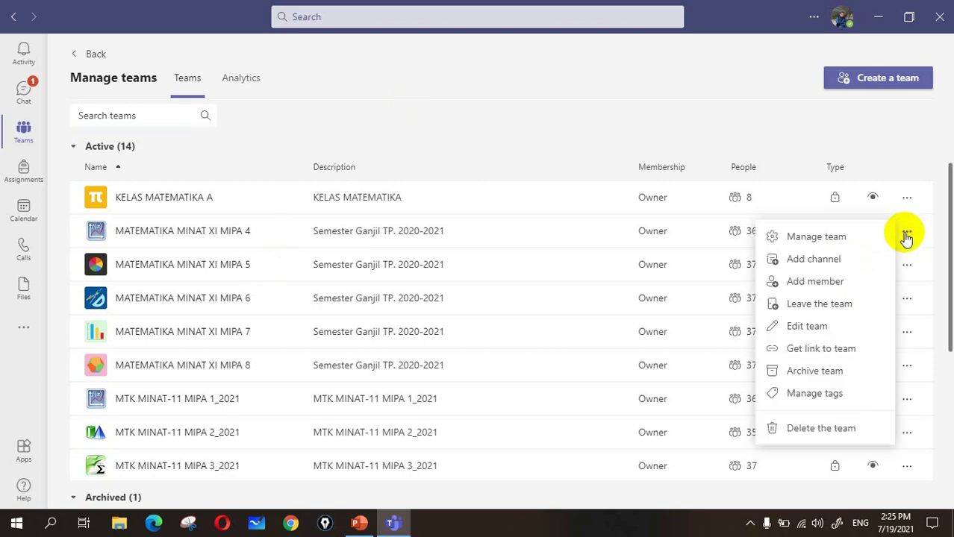
left_click(814, 371)
left_click(623, 303)
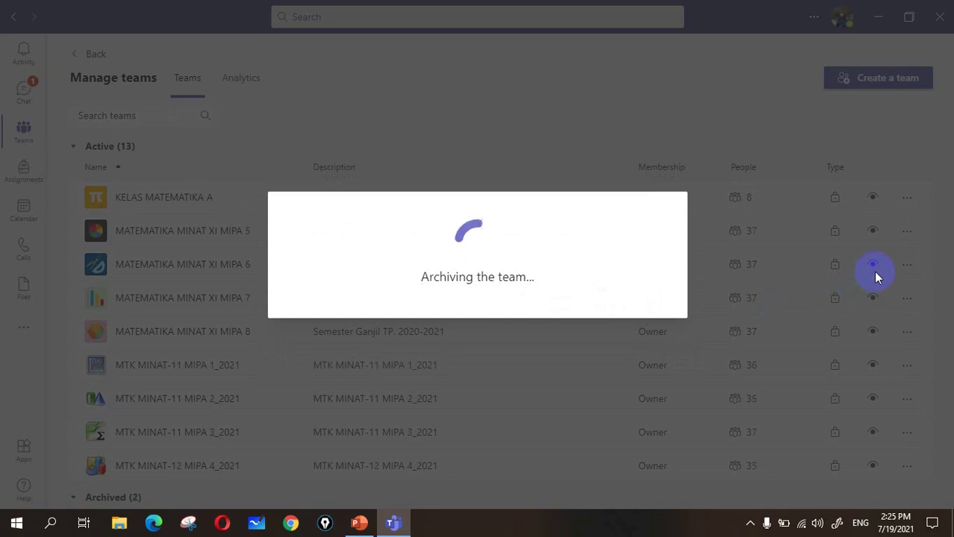
Archive the MATEMATIKA MINAT XI MIPA 5 team without making its SharePoint site read-only
scroll(841, 234, "up", 3)
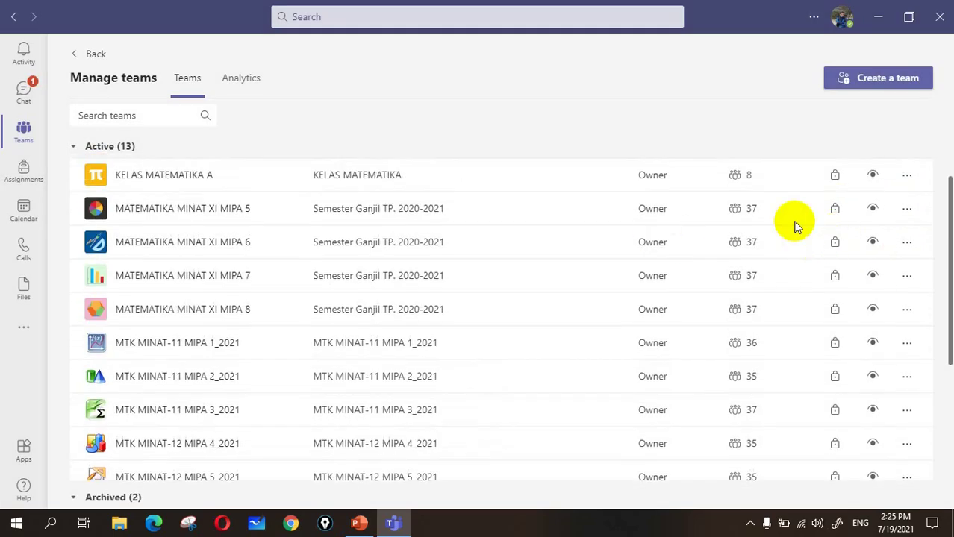
left_click(908, 232)
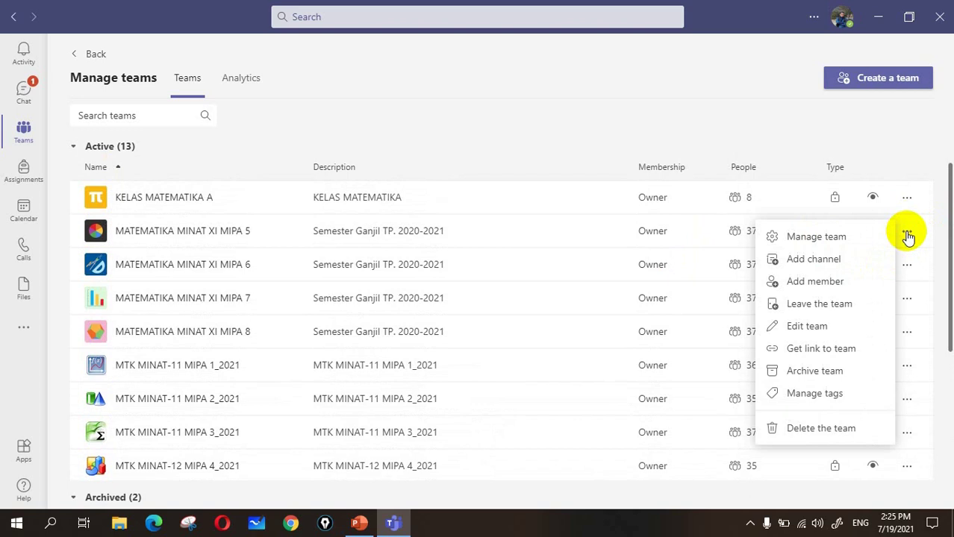
left_click(821, 371)
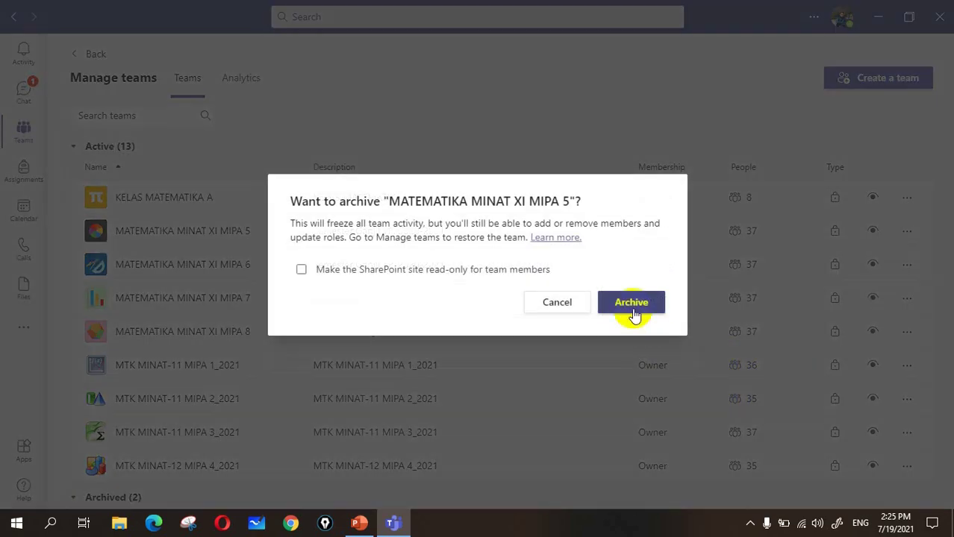
left_click(632, 303)
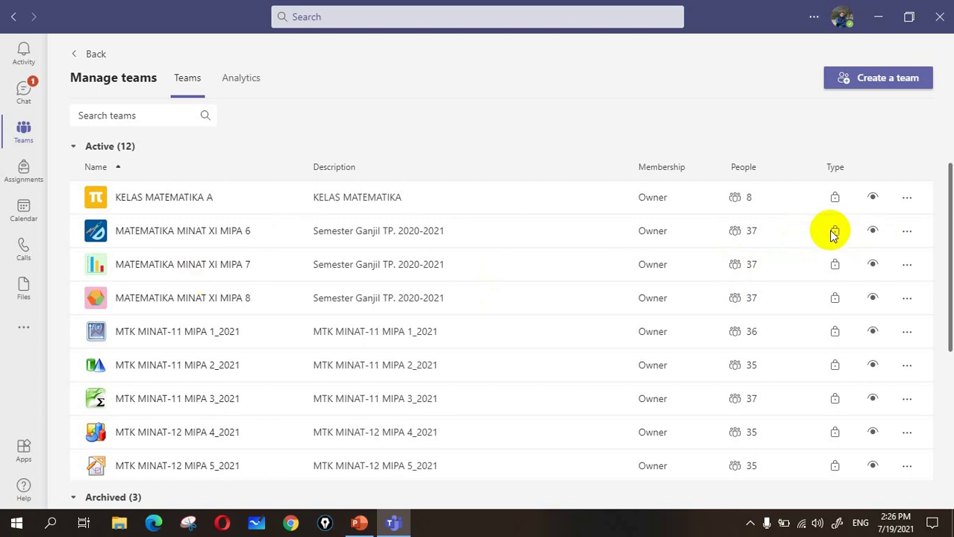
Archive the MATEMATIKA MINAT XI MIPA 6 team
left_click(907, 233)
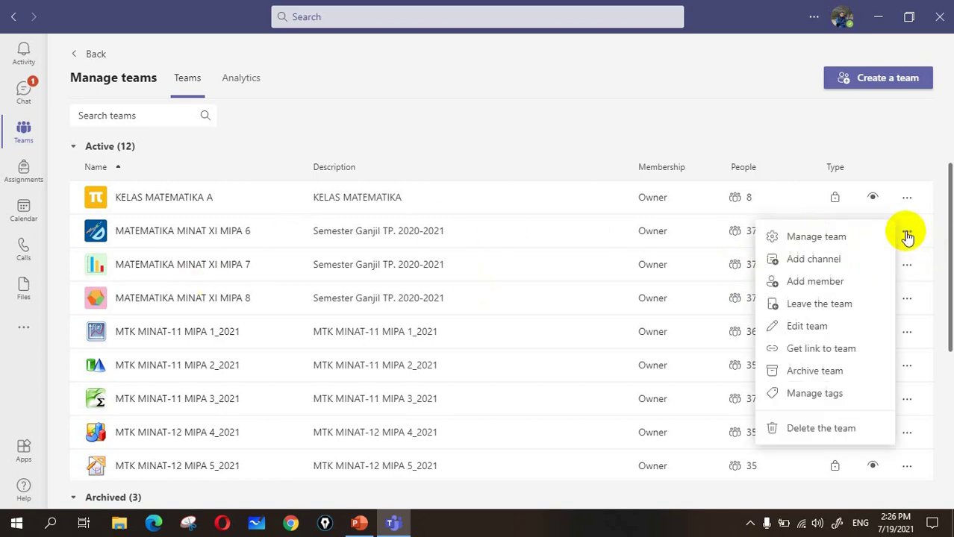
left_click(813, 373)
left_click(616, 311)
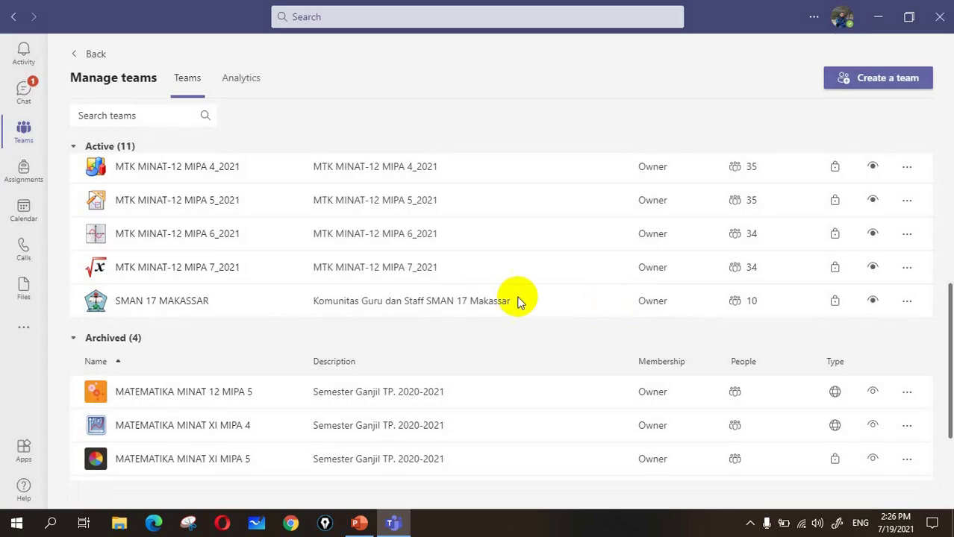
Review the active and archived team lists, and look over the remaining teams on the all-teams overview
scroll(507, 295, "up", 3)
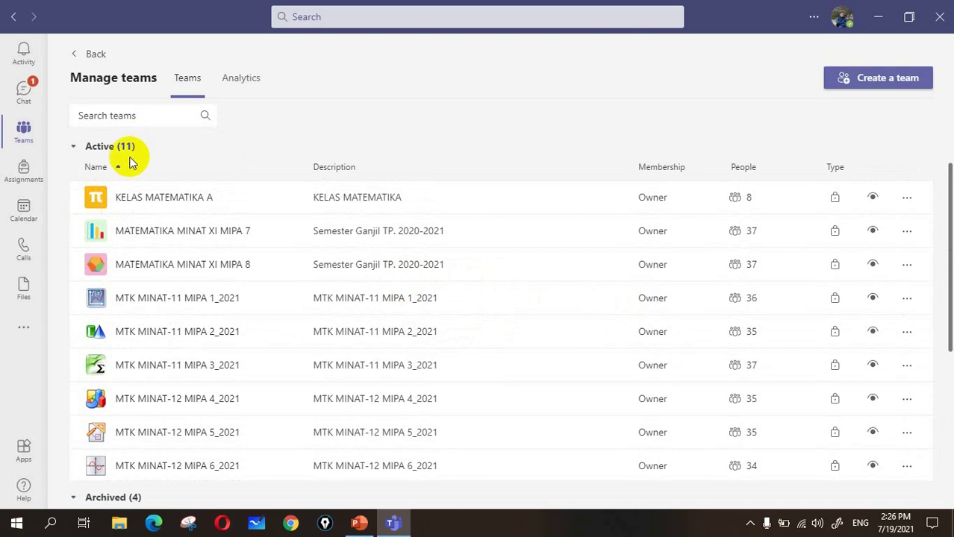
scroll(309, 240, "down", 3)
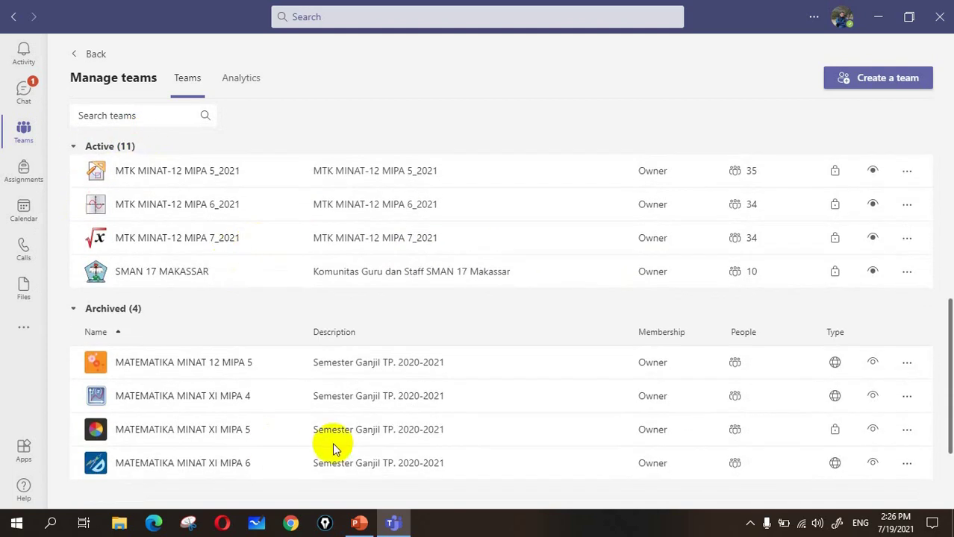
scroll(238, 422, "up", 3)
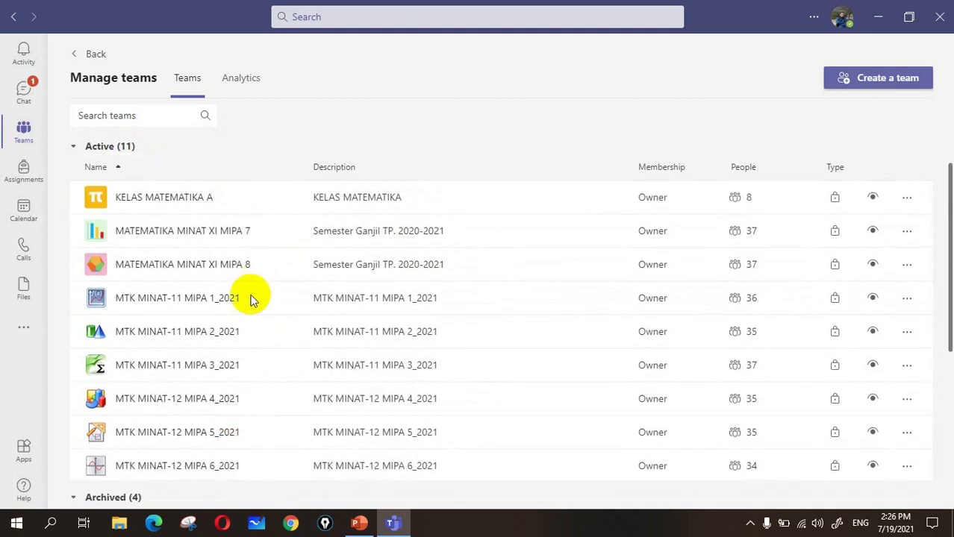
scroll(254, 328, "down", 3)
scroll(255, 329, "up", 3)
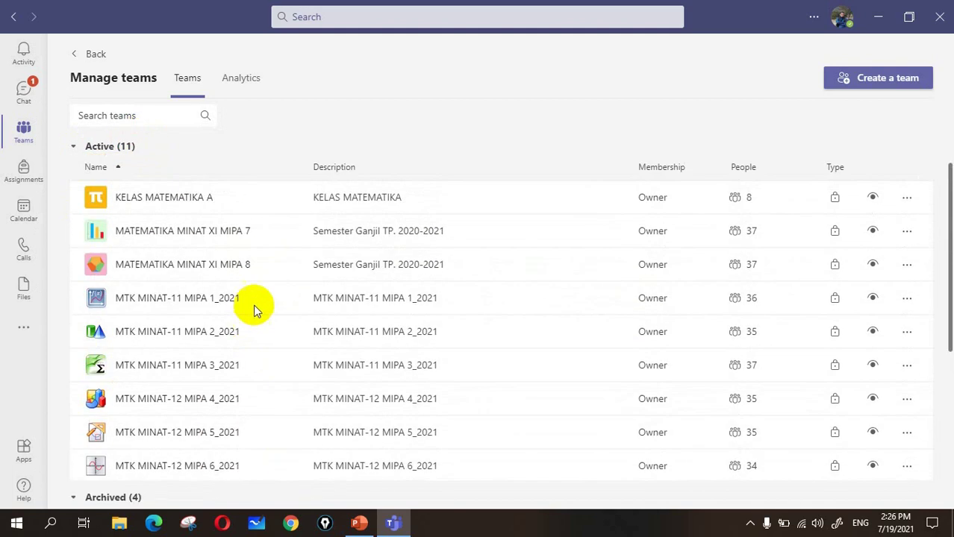
left_click(75, 58)
scroll(807, 317, "down", 2)
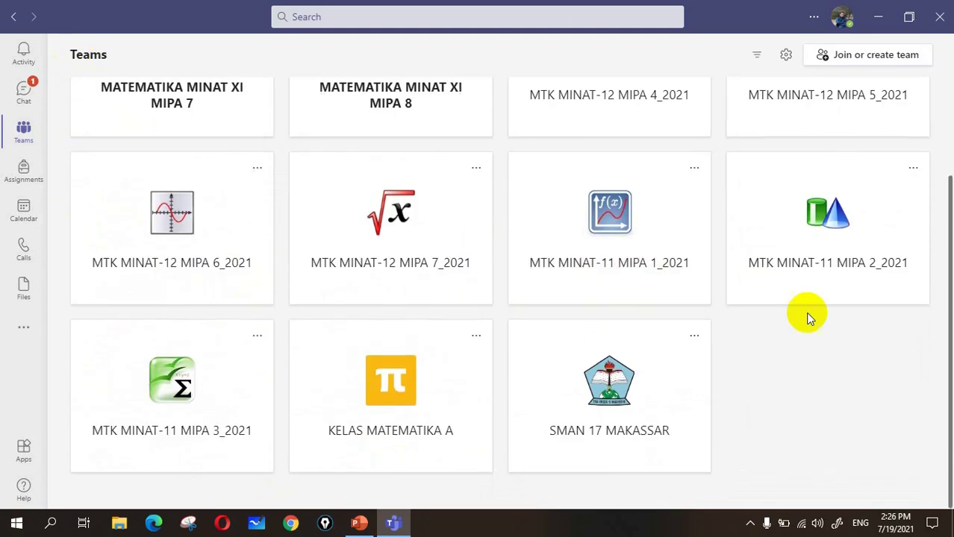
scroll(834, 399, "up", 2)
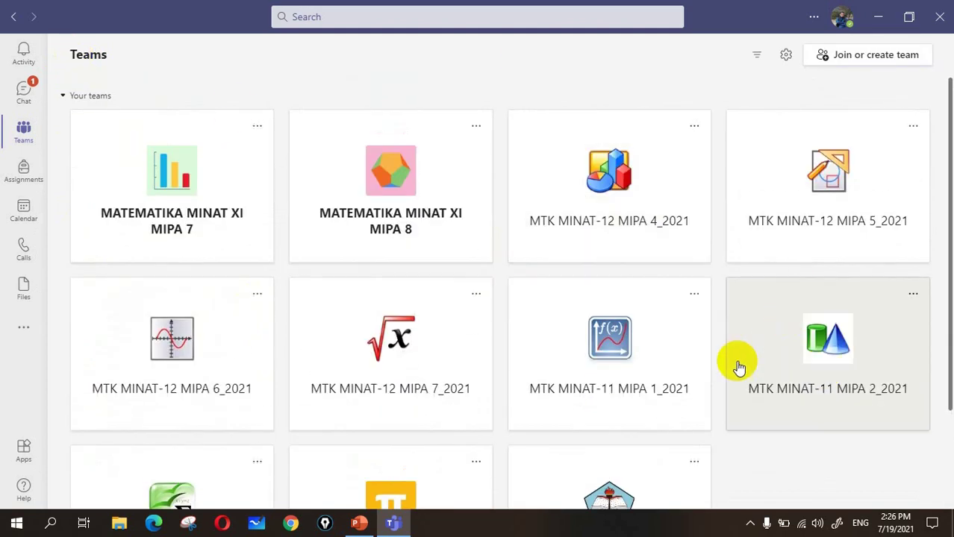
scroll(426, 247, "down", 1)
scroll(432, 298, "down", 1)
scroll(747, 331, "up", 3)
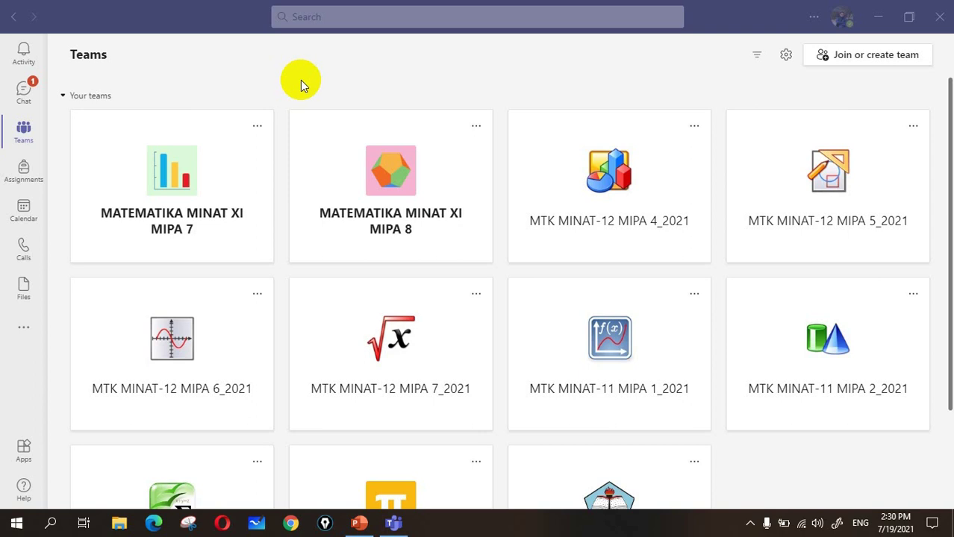
Examine the KELAS MATEMATIKA A team's General posts, member list and LINGKARAN channel, and return to the all-teams overview
scroll(460, 287, "down", 2)
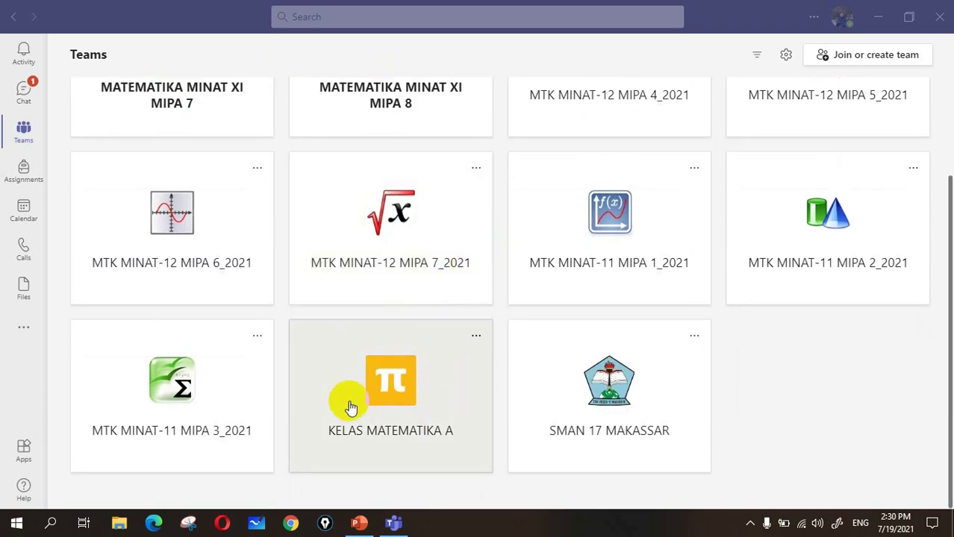
left_click(413, 436)
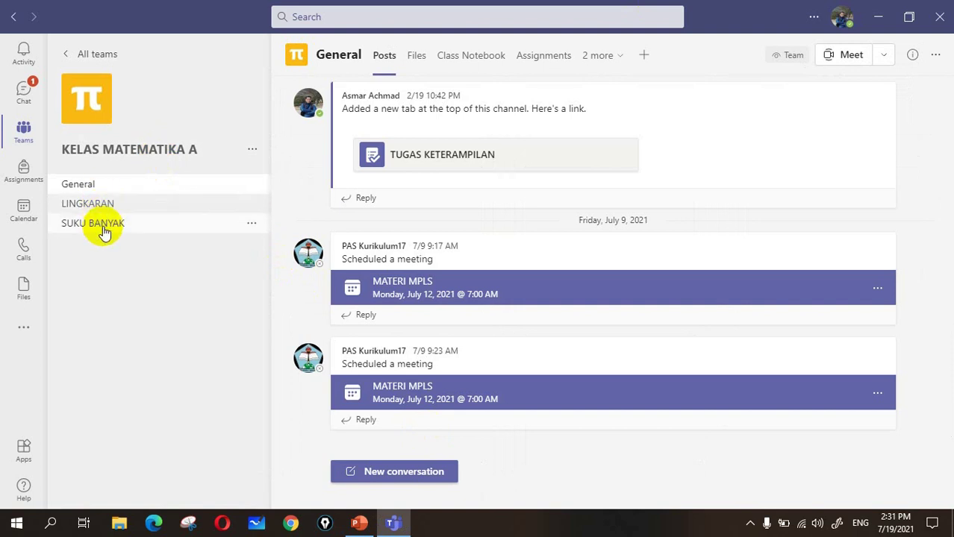
scroll(467, 300, "up", 5)
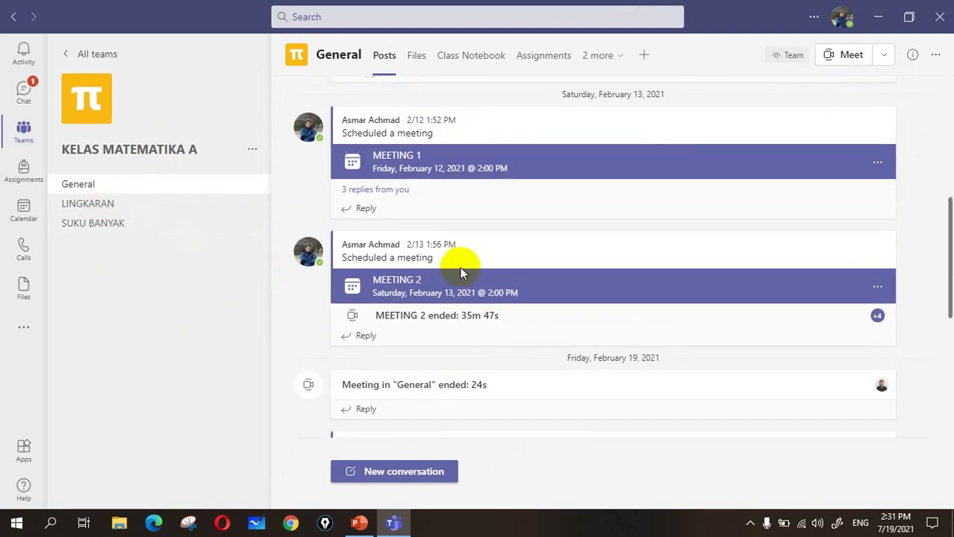
left_click(249, 151)
left_click(281, 180)
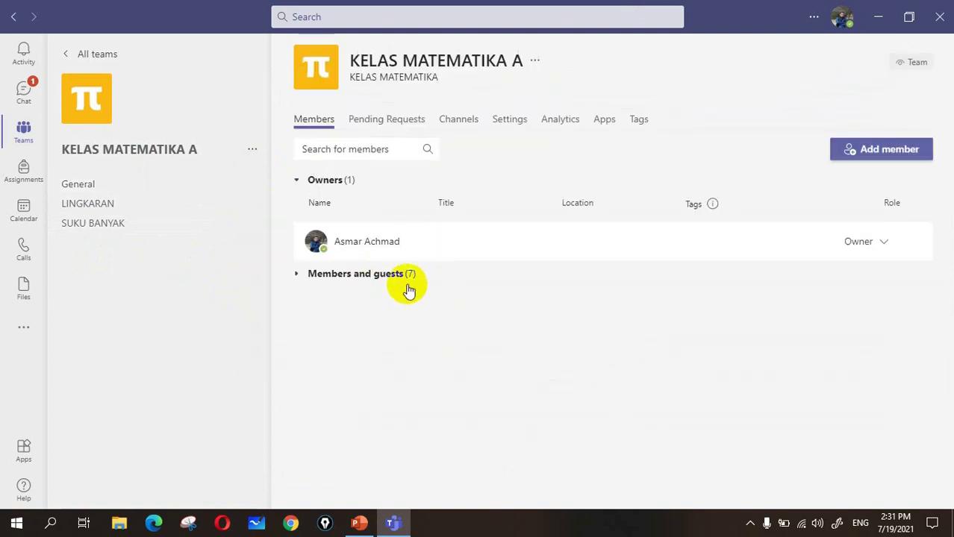
left_click(179, 205)
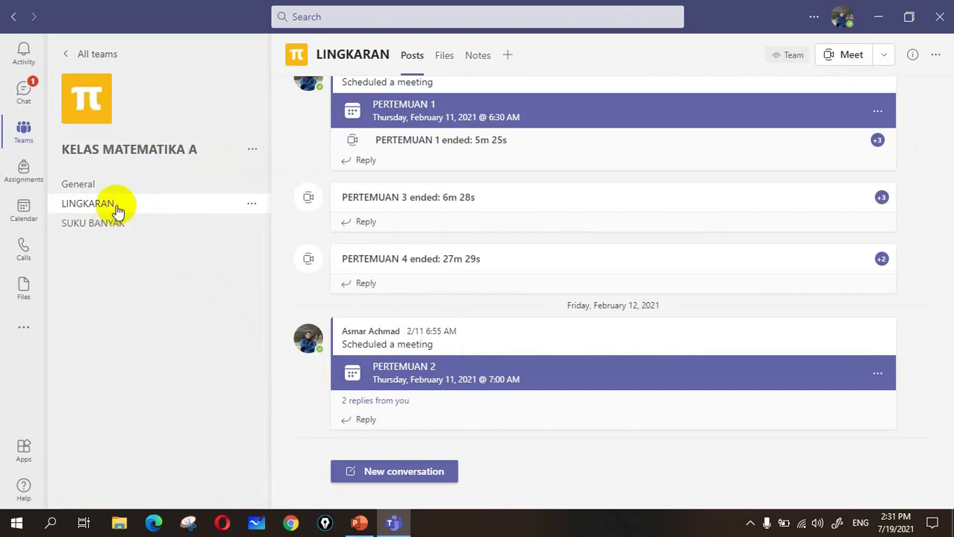
left_click(97, 55)
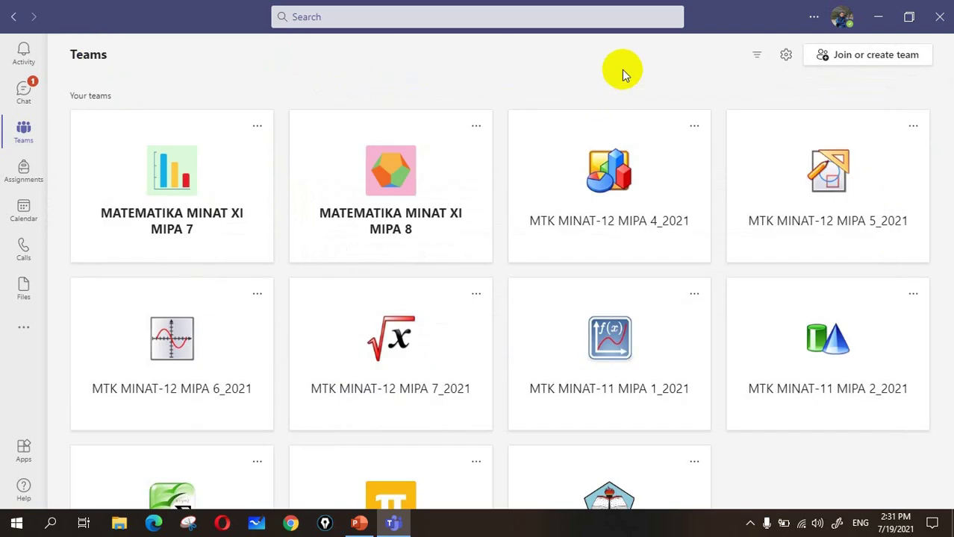
Start creating a new team of the Class type using an existing team as a template
scroll(481, 379, "down", 3)
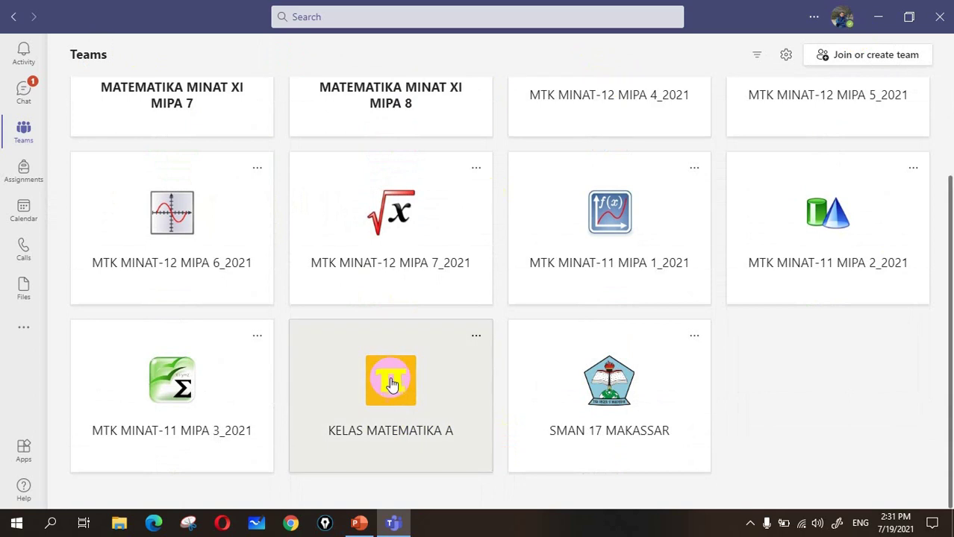
left_click(865, 60)
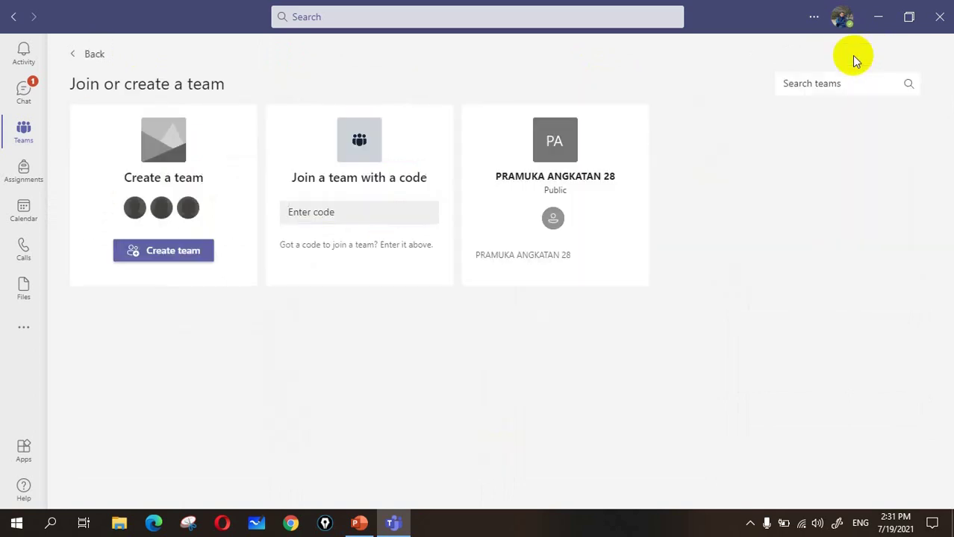
left_click(172, 253)
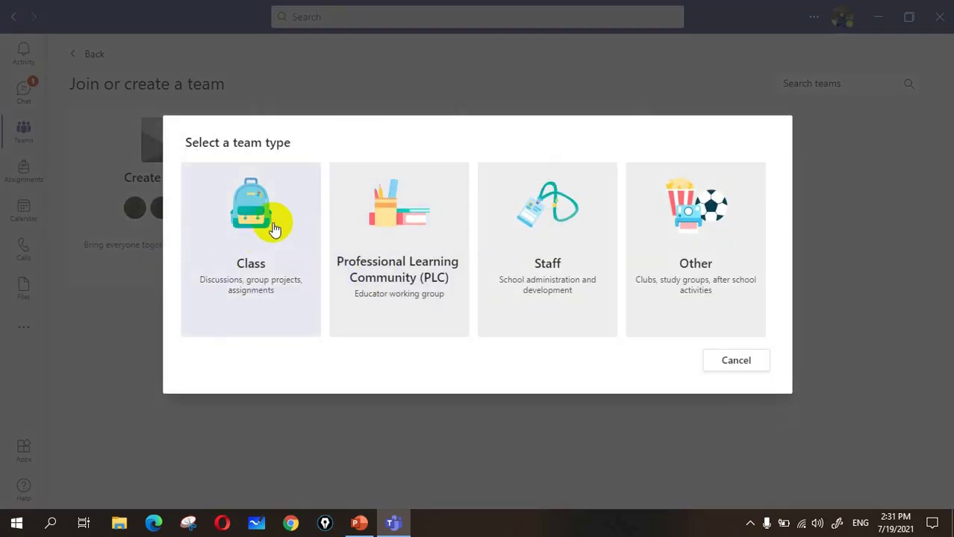
left_click(255, 252)
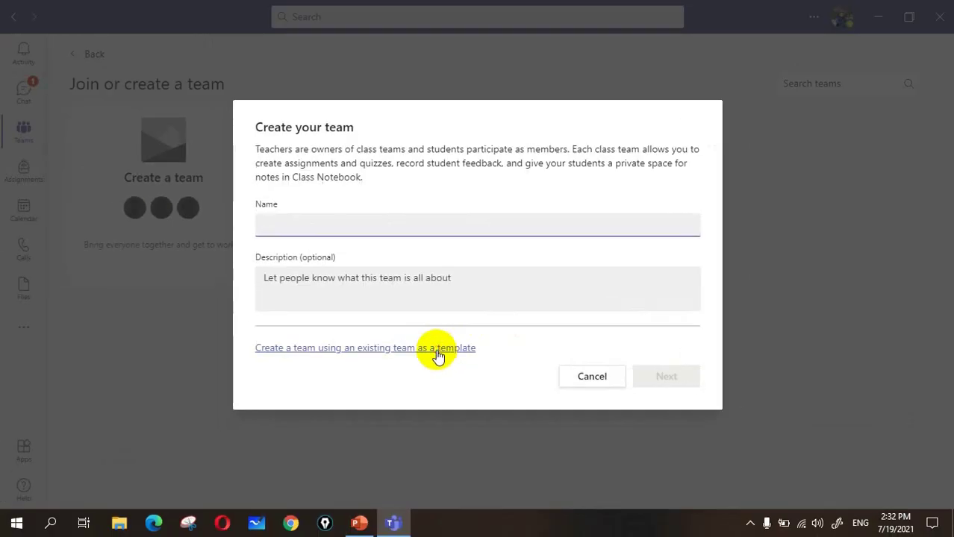
left_click(697, 257)
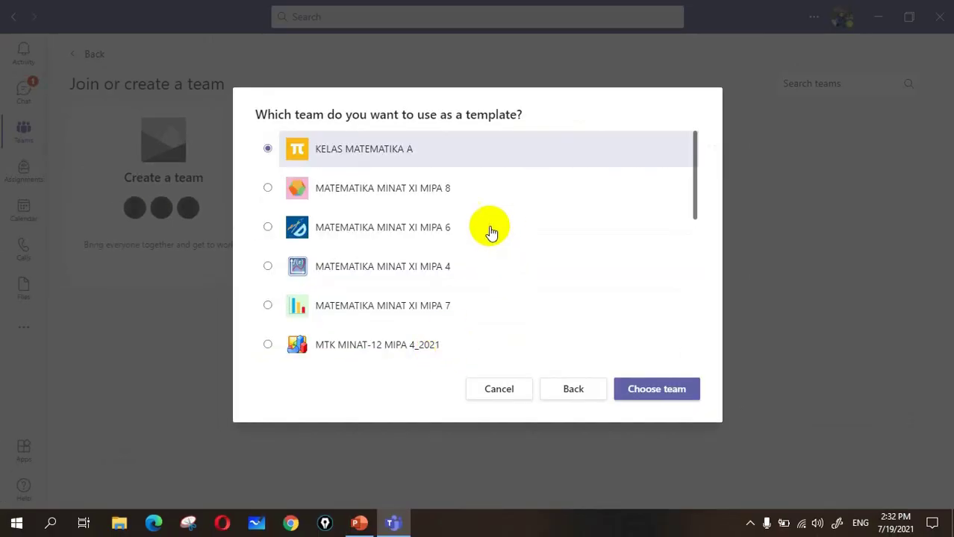
scroll(396, 251, "down", 5)
scroll(393, 272, "up", 1)
scroll(396, 246, "up", 5)
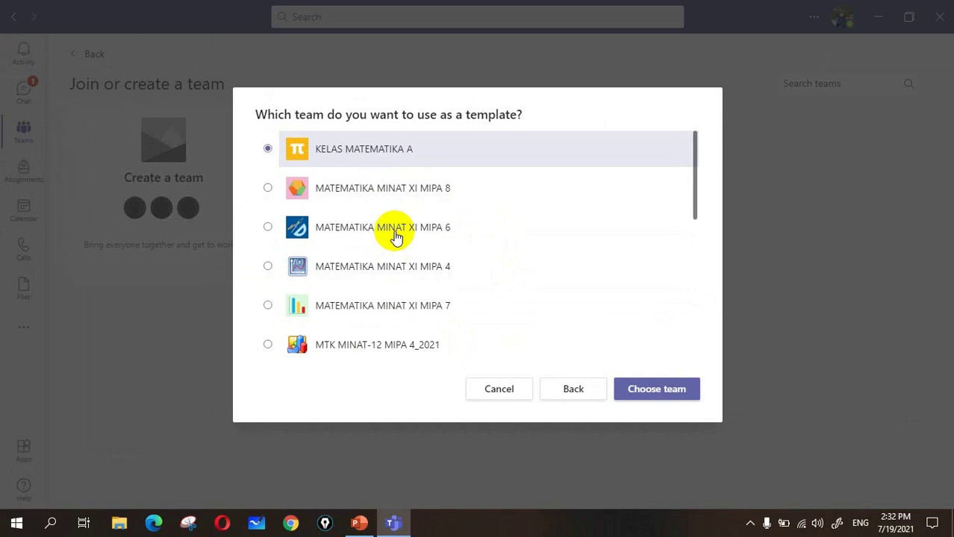
scroll(396, 254, "down", 4)
scroll(394, 263, "up", 5)
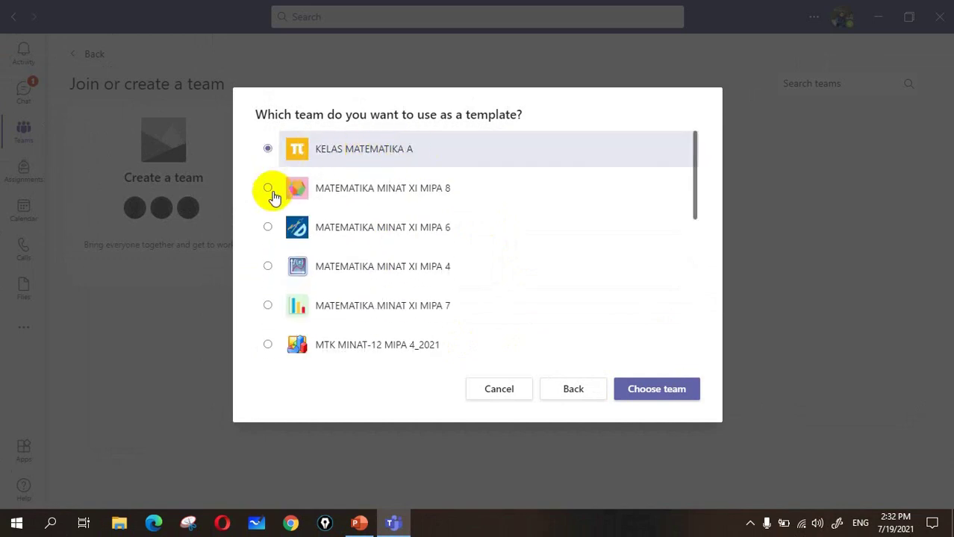
left_click(266, 190)
left_click(264, 227)
left_click(265, 266)
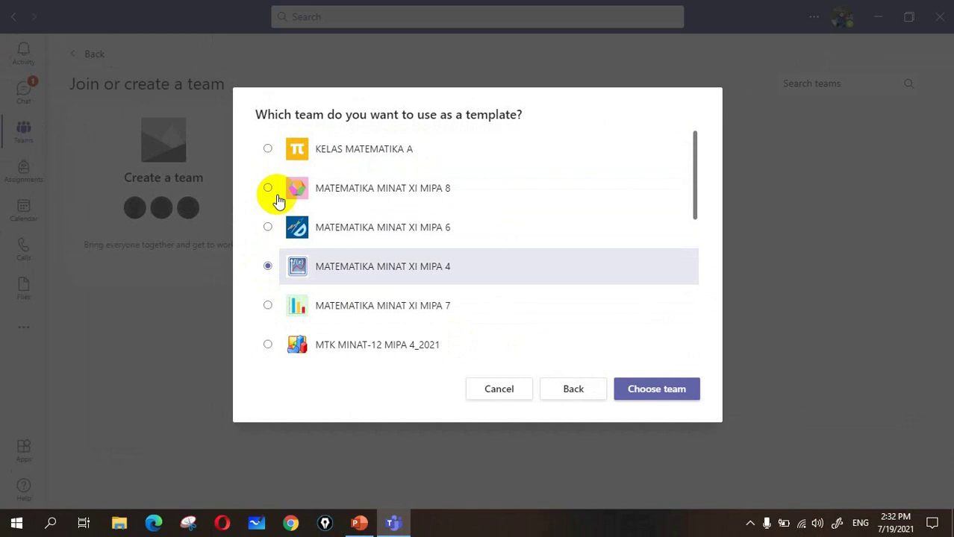
Choose KELAS MATEMATIKA A as the template and include its members along with the tabs, team settings and apps
left_click(268, 151)
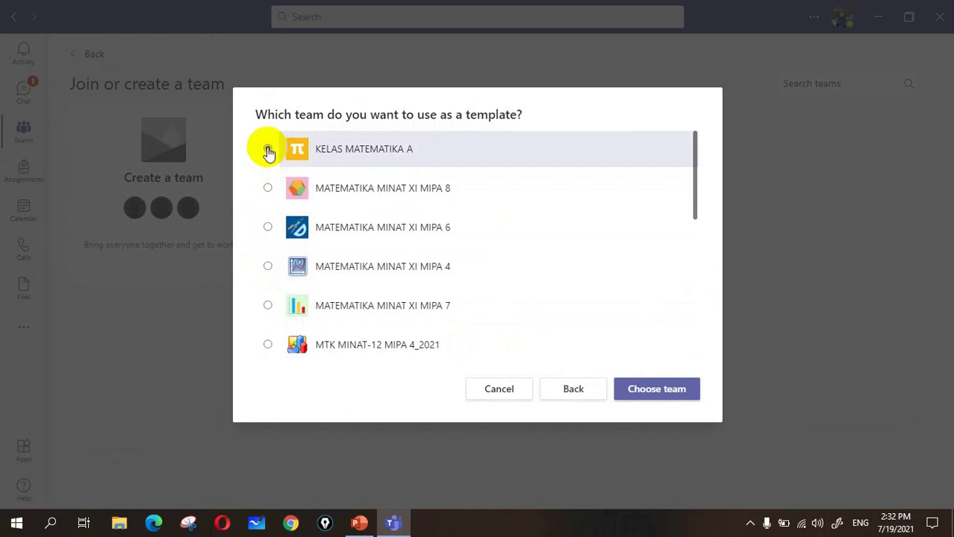
left_click(650, 395)
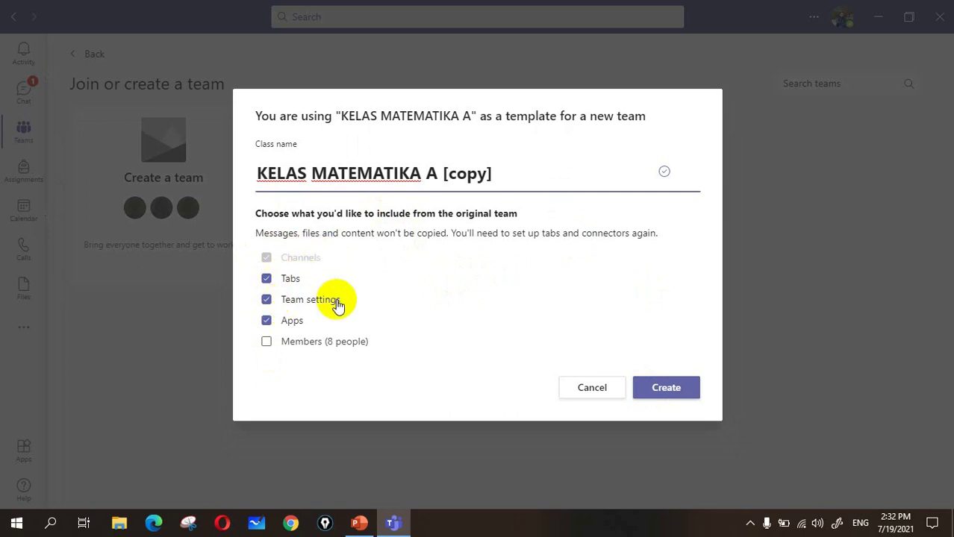
left_click(266, 344)
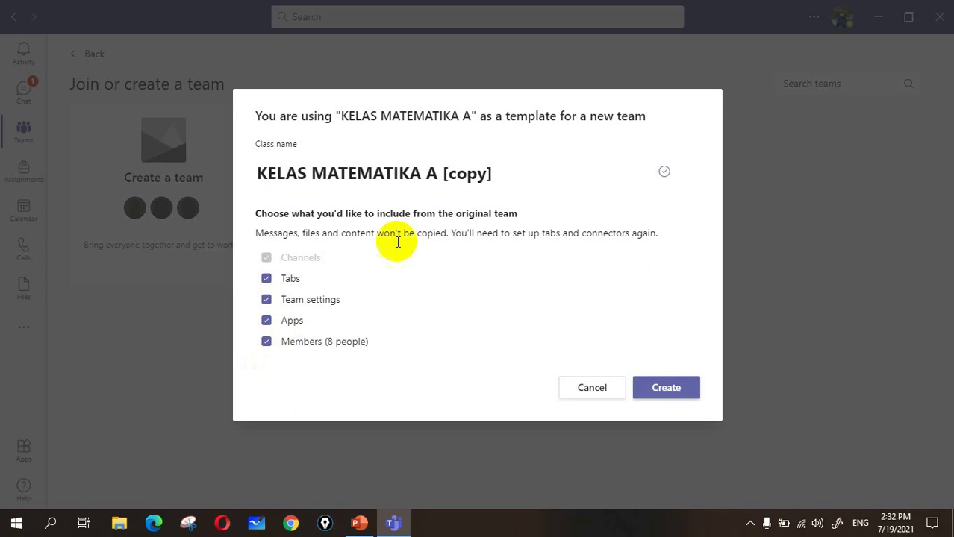
Name the new class KELAS MATEMATIKA B and create it
left_click_drag(494, 173, 430, 176)
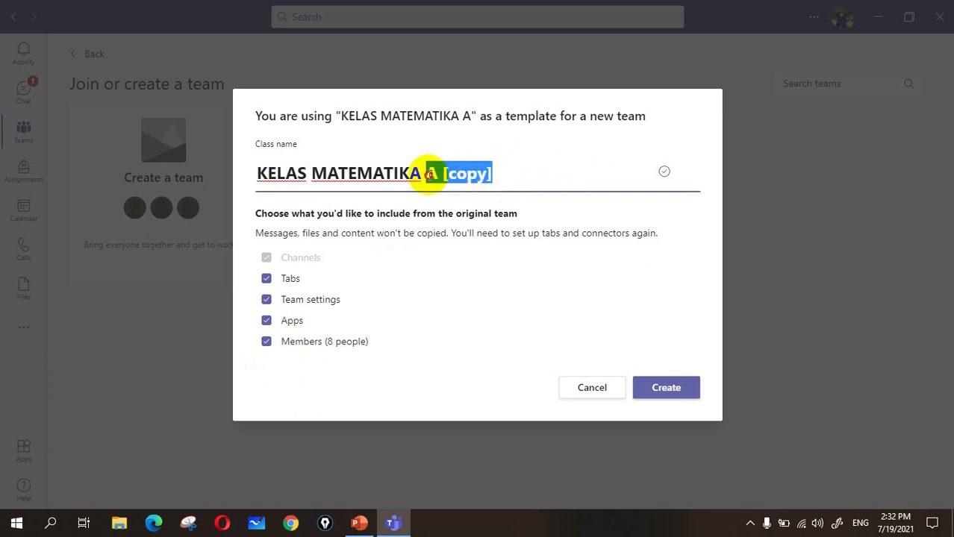
type("B")
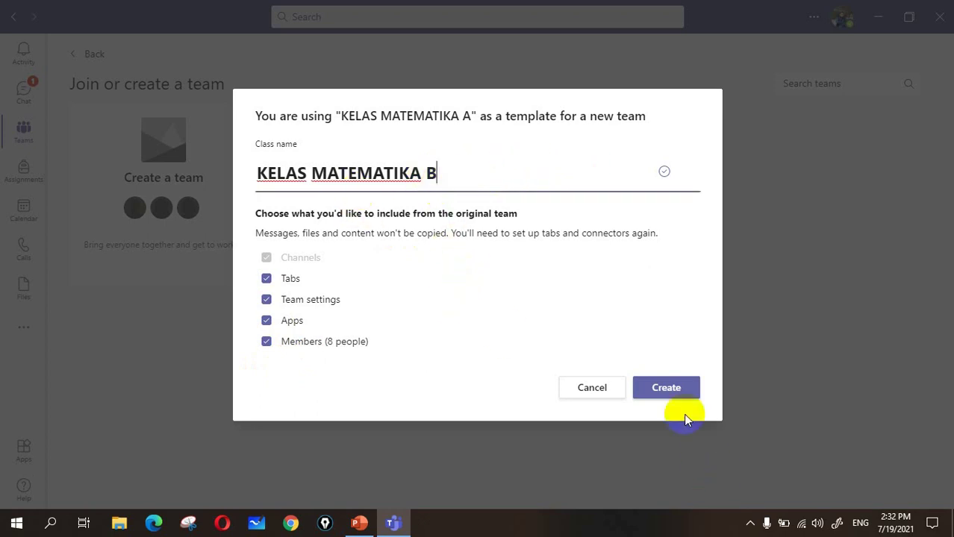
left_click(665, 388)
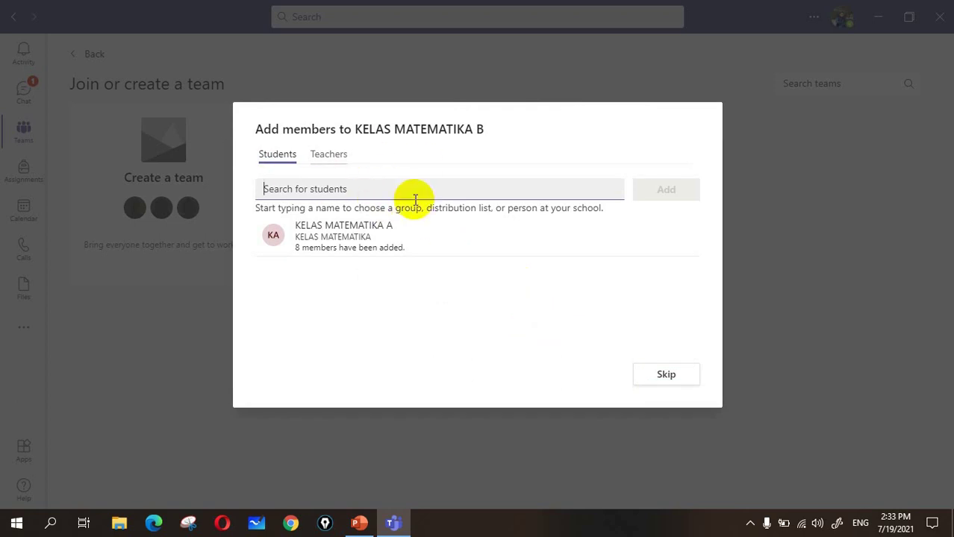
Skip adding more members to KELAS MATEMATIKA B and return to the all-teams overview
left_click(658, 381)
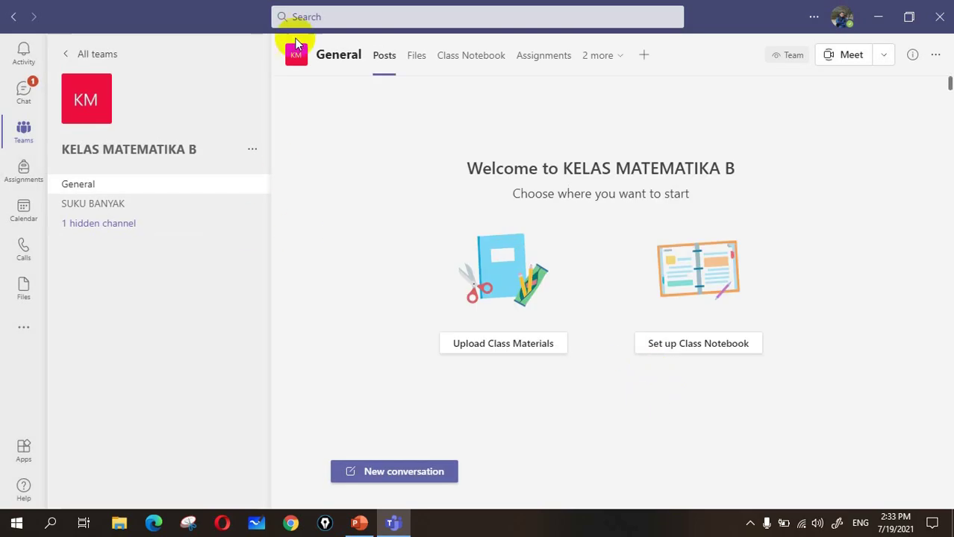
left_click(104, 58)
scroll(449, 273, "down", 3)
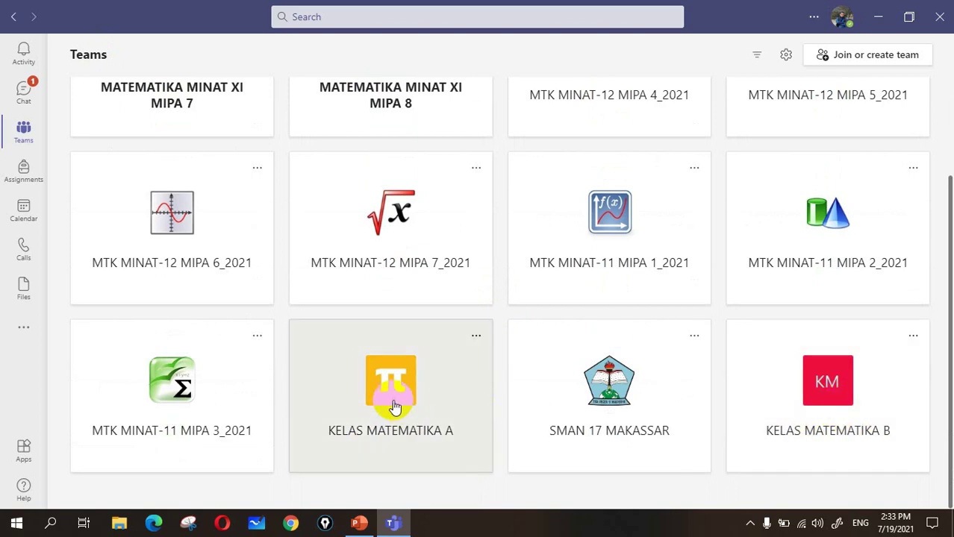
Open the KELAS MATEMATIKA B team and bring its hidden LINGKARAN channel into the channel list
left_click(821, 401)
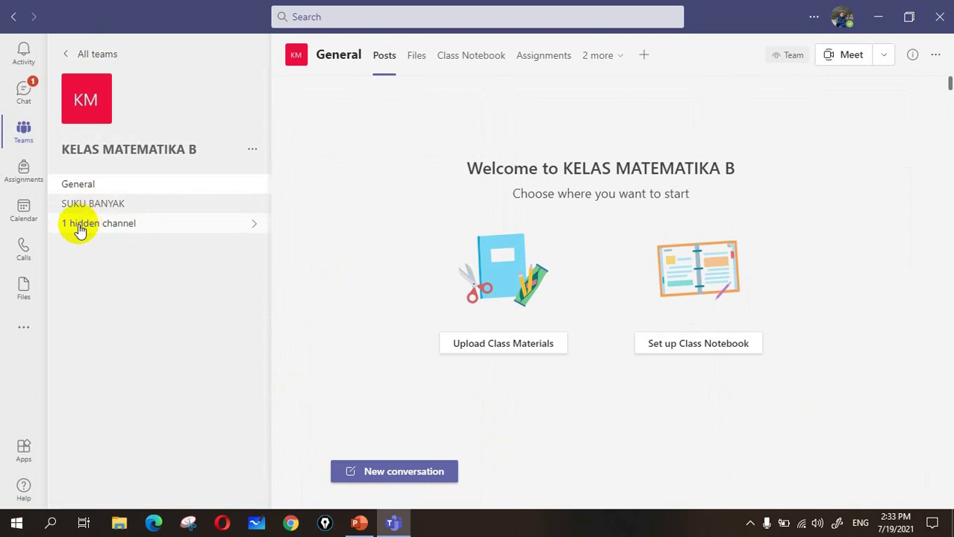
left_click(79, 226)
left_click(303, 239)
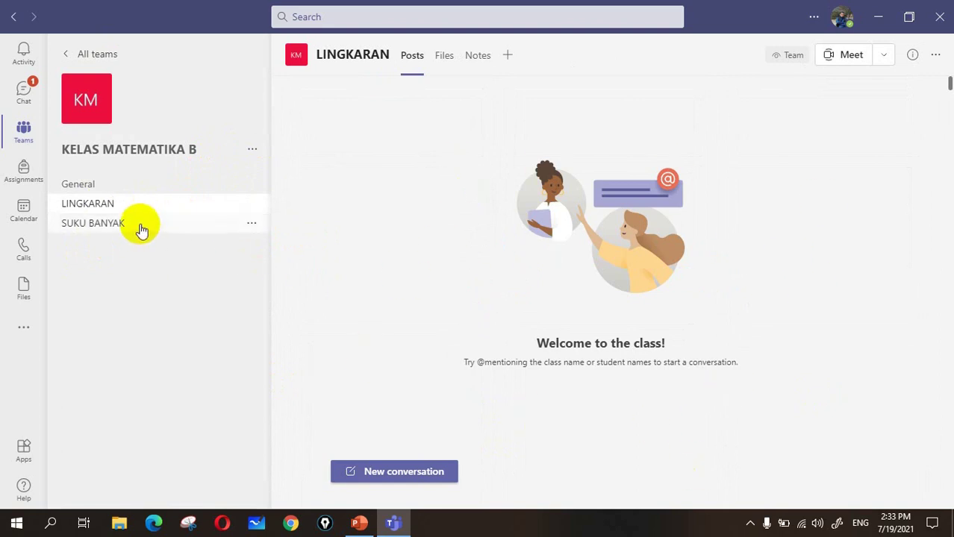
Review the member list and the SUKU BANYAK channel of KELAS MATEMATIKA B, and return to the all-teams overview
left_click(252, 153)
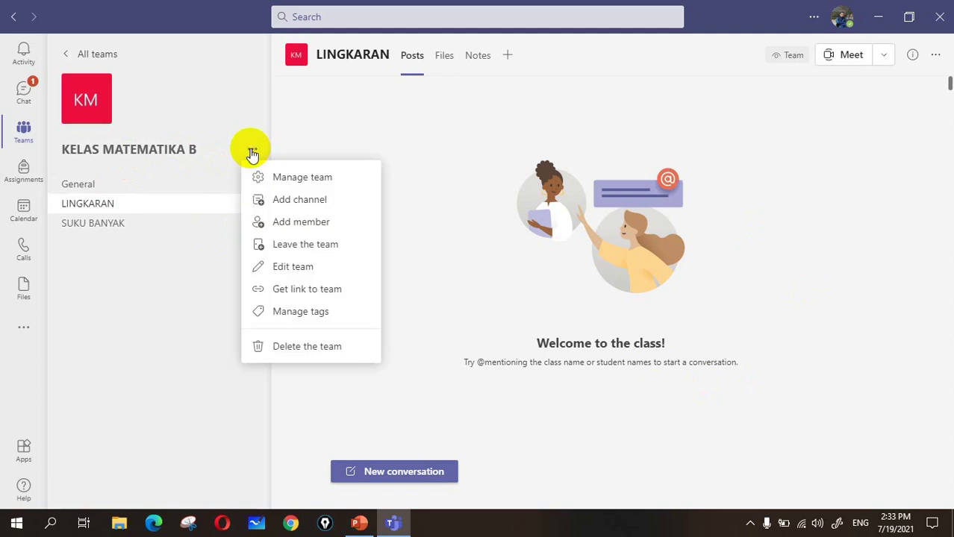
left_click(297, 181)
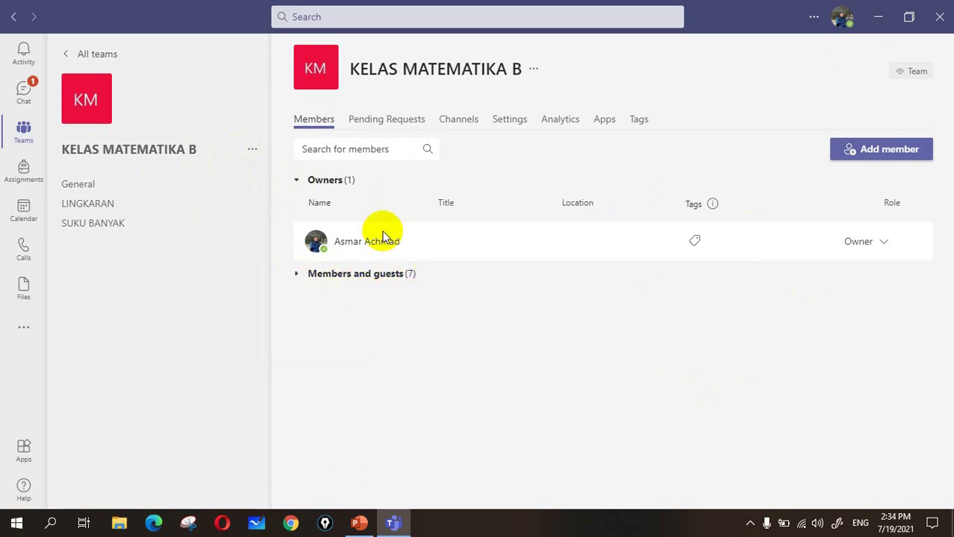
left_click(109, 229)
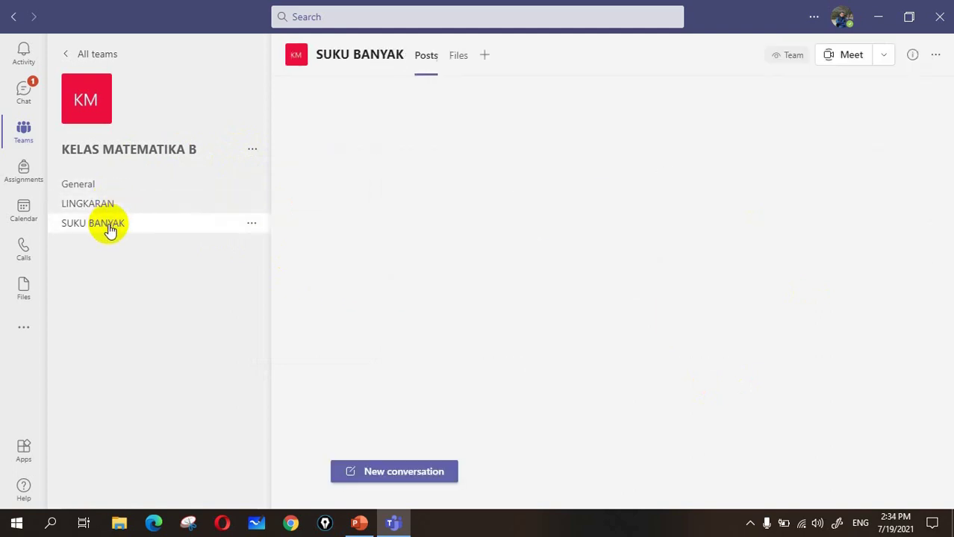
left_click(96, 56)
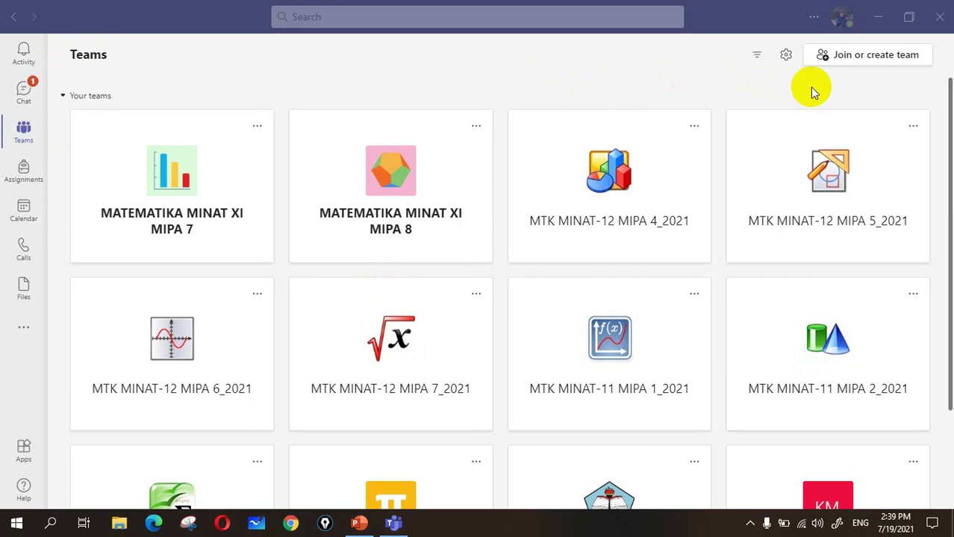
Create a new team of the Class type named MATEMATIKA UMUM XII MIPA 1, skipping the addition of students and teachers
left_click(838, 59)
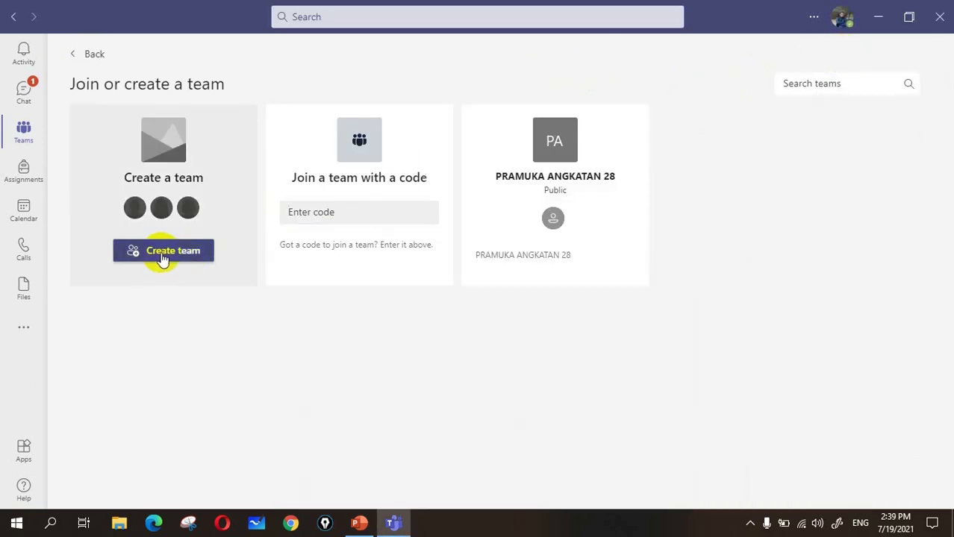
left_click(162, 254)
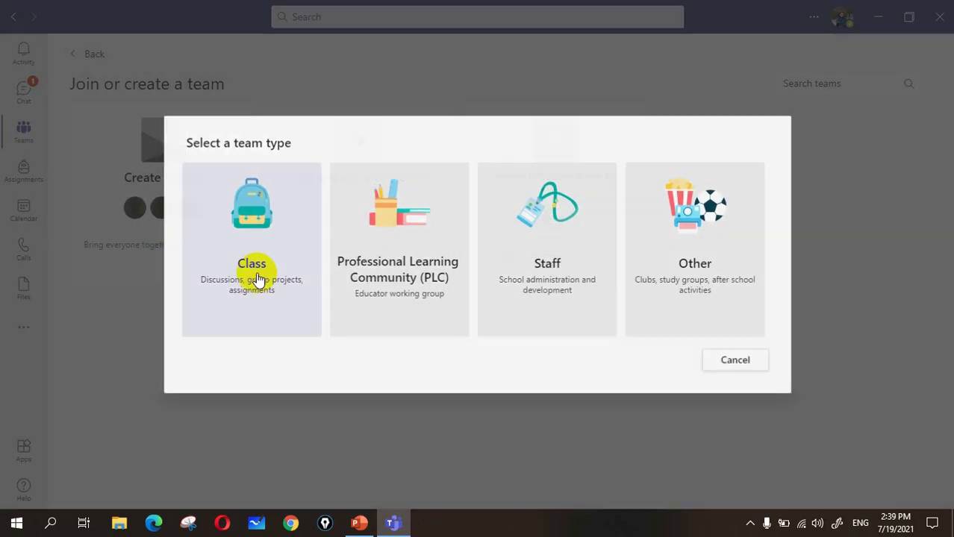
left_click(258, 278)
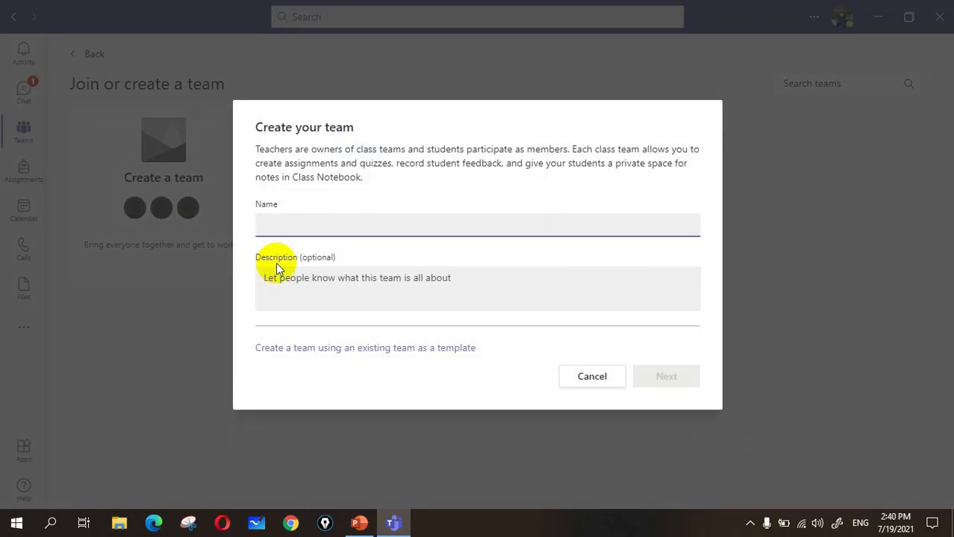
type("MATEMATIKA UMU")
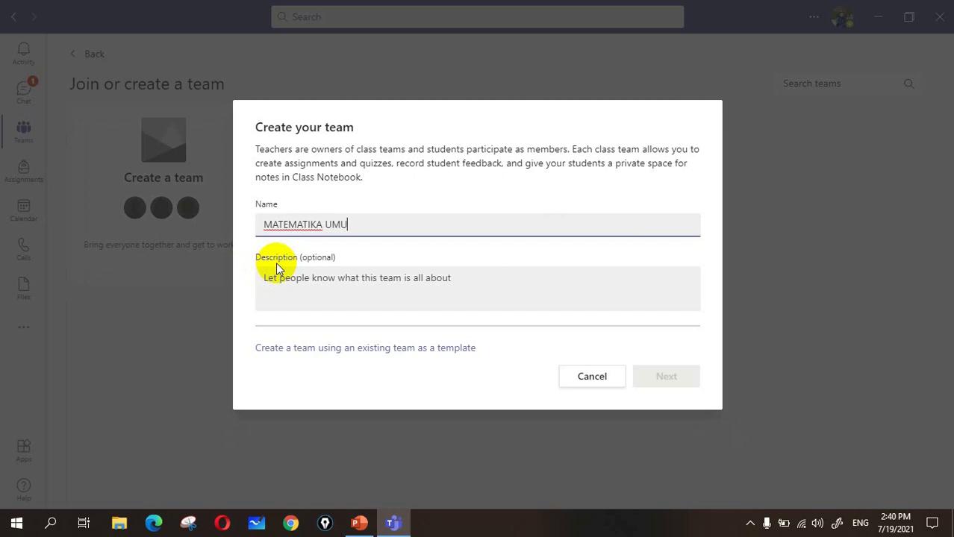
type("M XII")
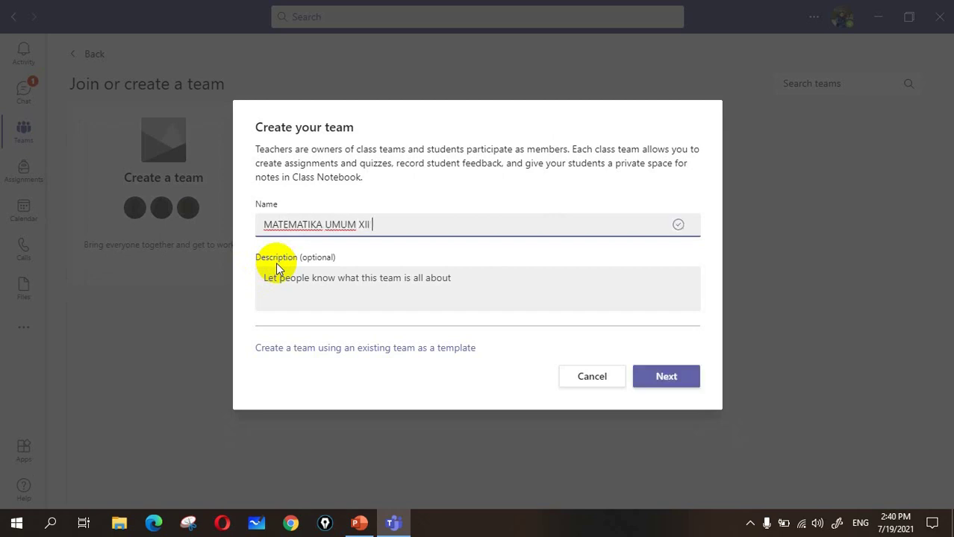
type(" MIPA 1")
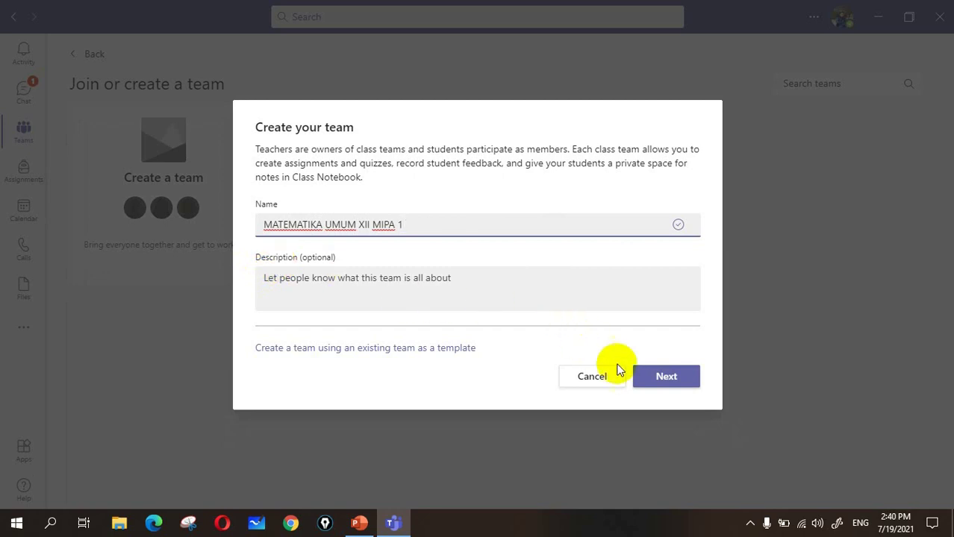
left_click(660, 376)
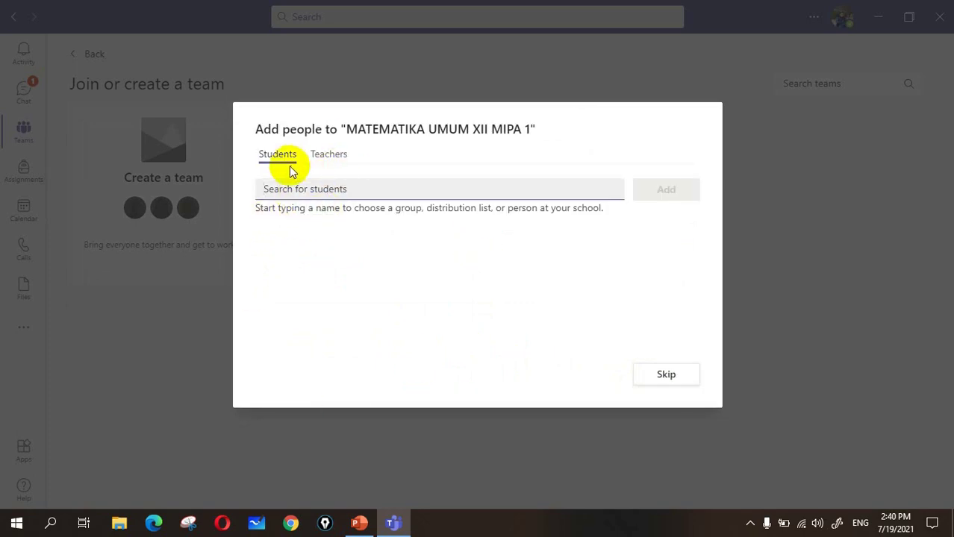
left_click(666, 383)
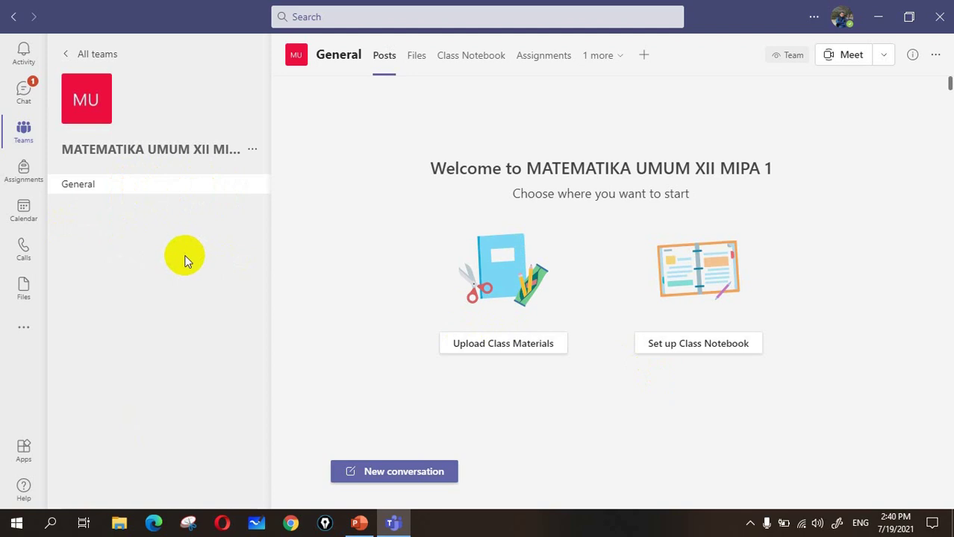
Add a standard channel named STATISTIKA to MATEMATIKA UMUM XII MIPA 1, shown automatically in everyone's channel list
left_click(253, 153)
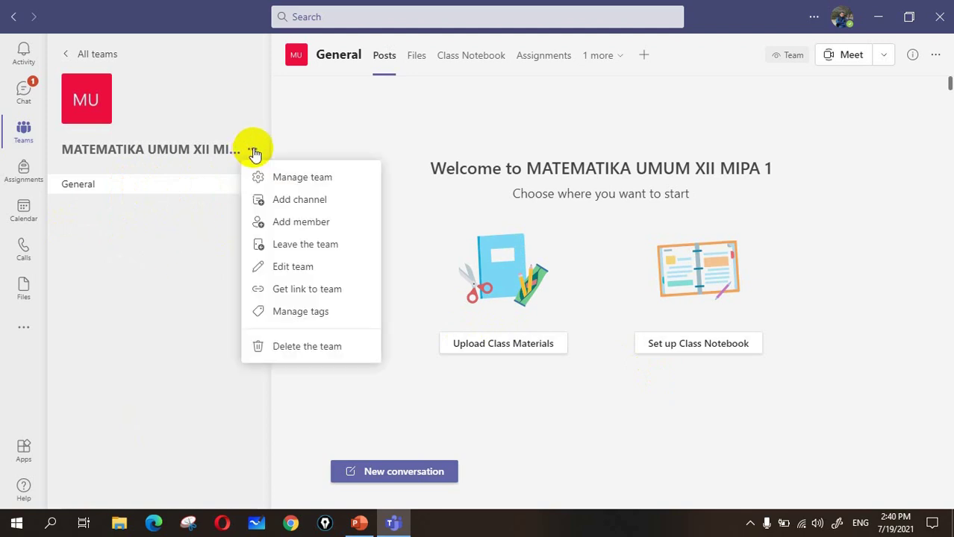
left_click(299, 202)
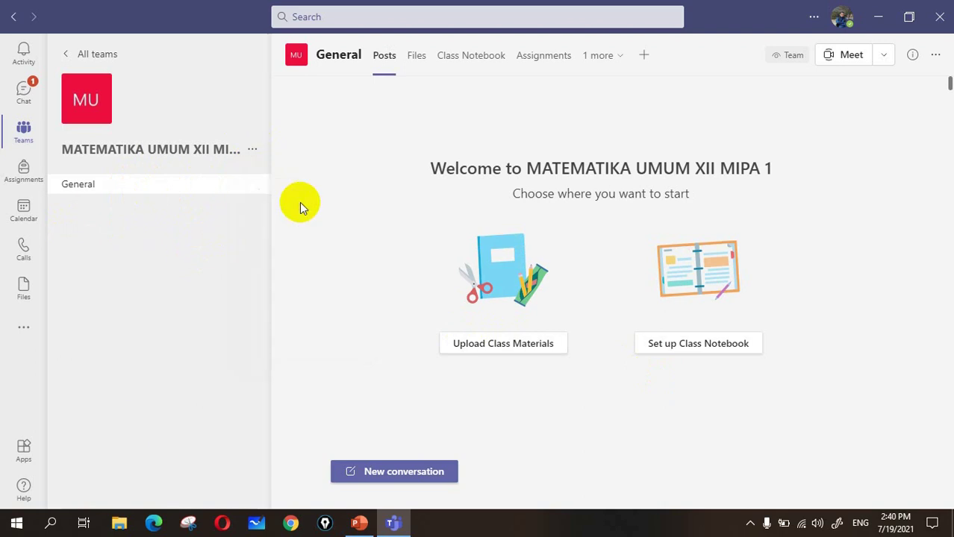
type("S")
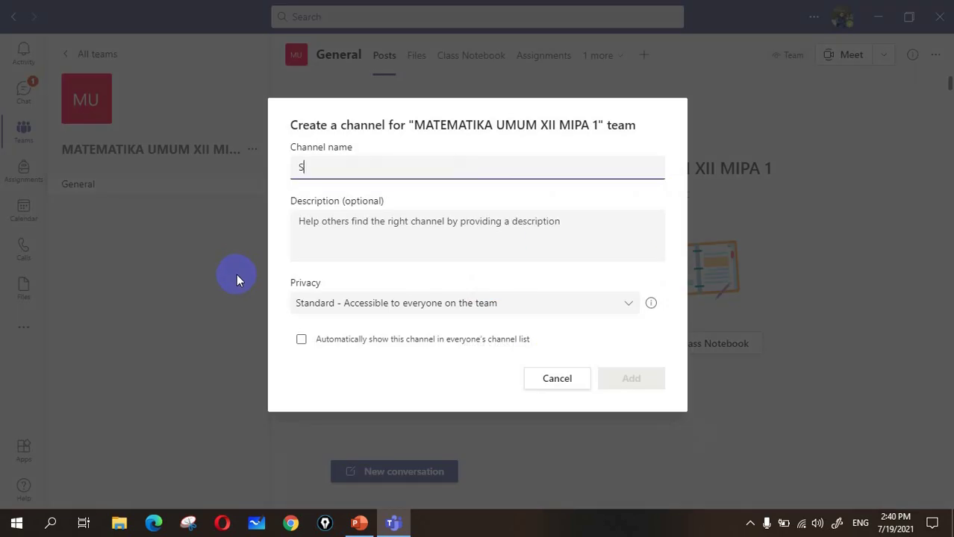
type("TAT")
type("ISTIKA")
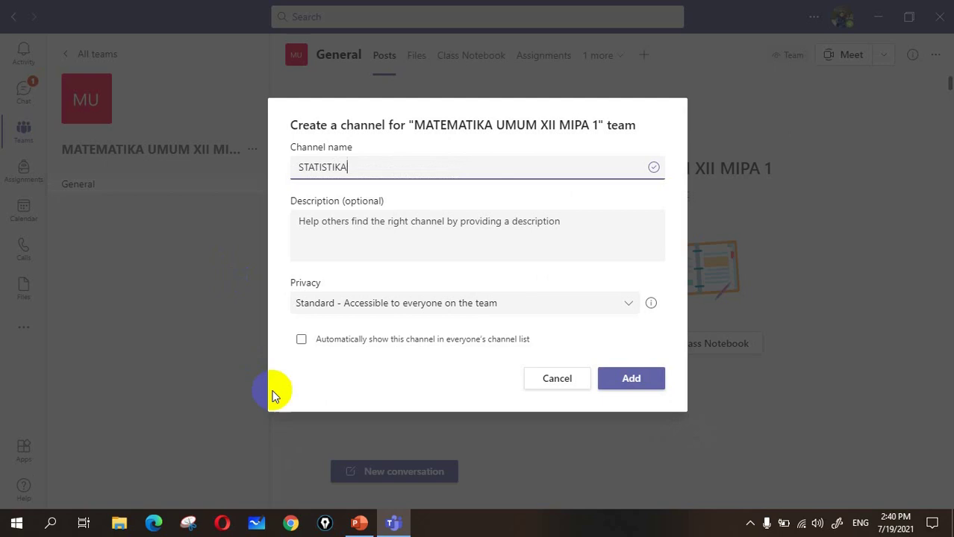
left_click(301, 343)
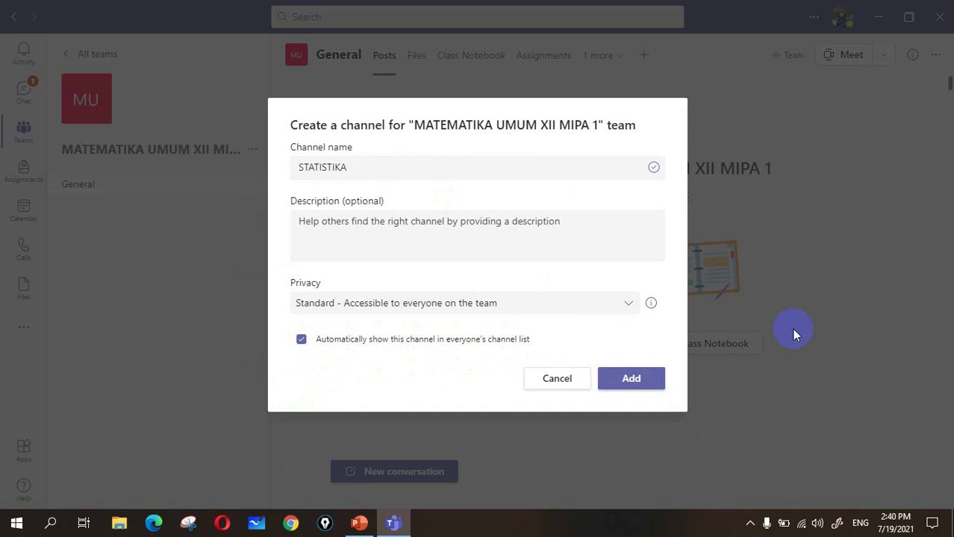
left_click(631, 385)
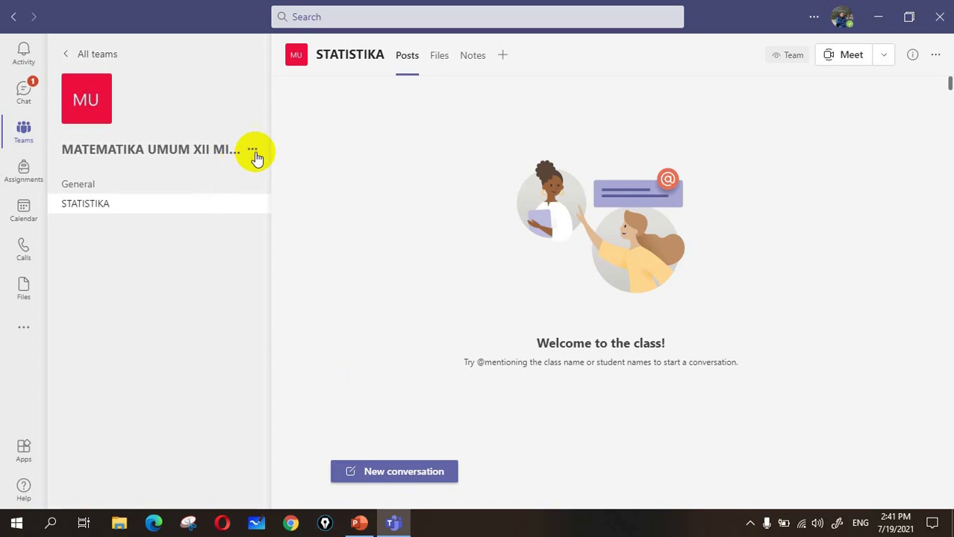
Add a standard channel named KAIDAH PENCACAHAN to the team, shown automatically in everyone's channel list
left_click(254, 153)
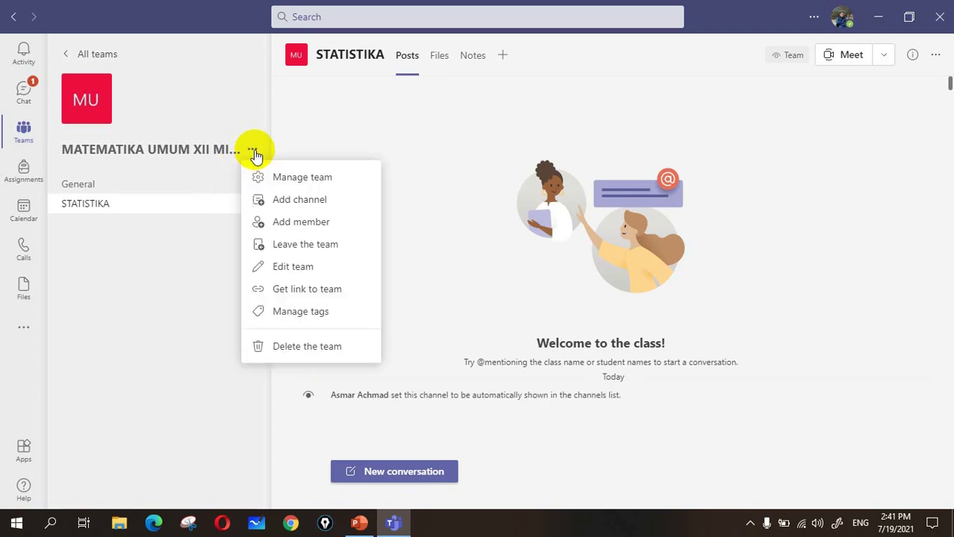
left_click(277, 200)
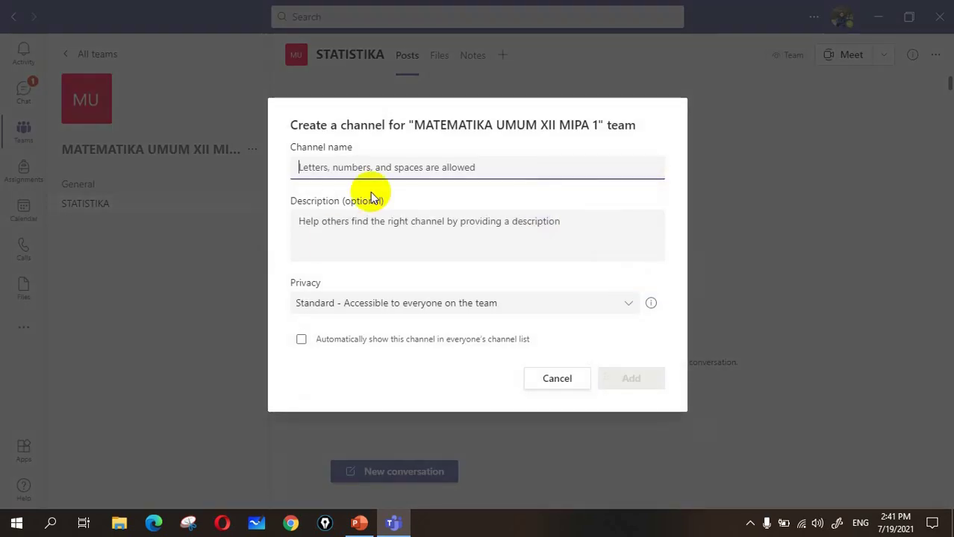
type("KAIDAH PENCACAHAN")
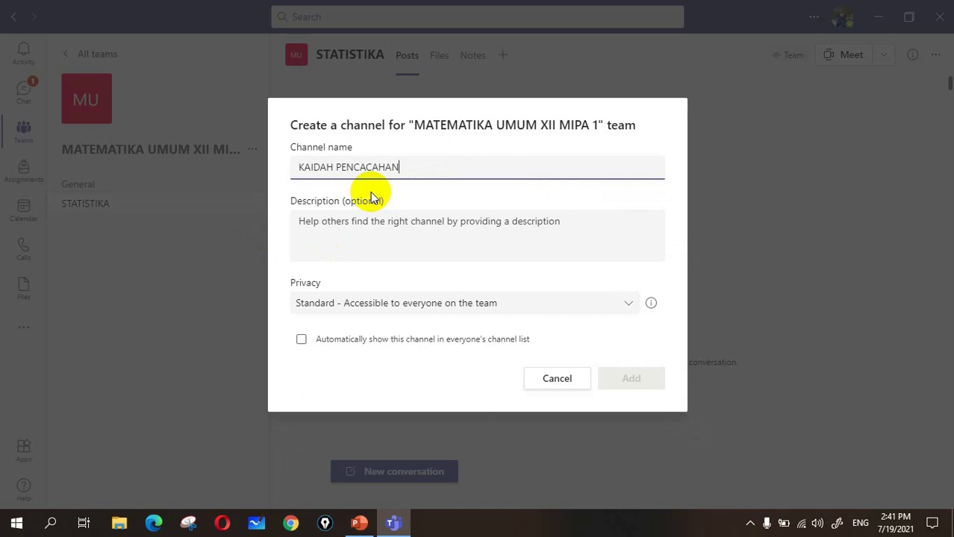
left_click(301, 340)
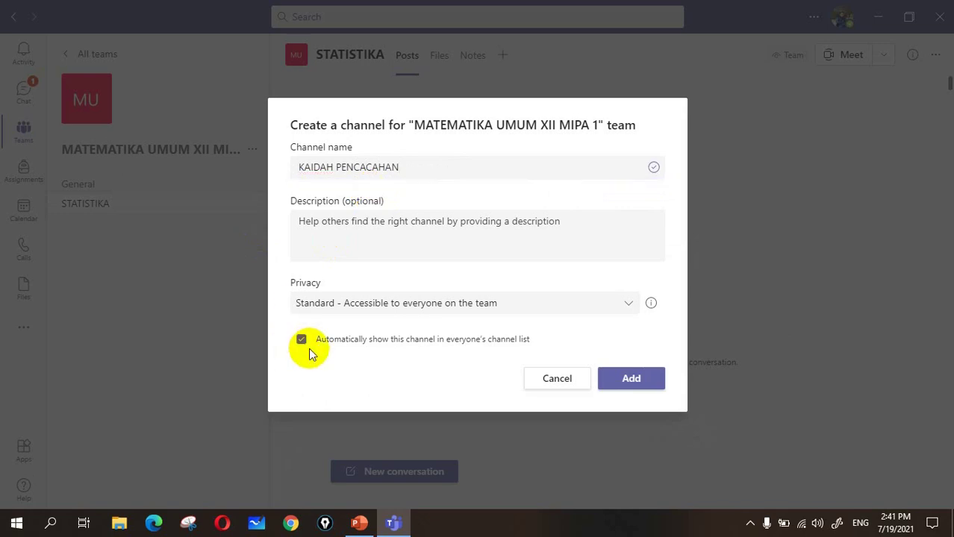
left_click(648, 377)
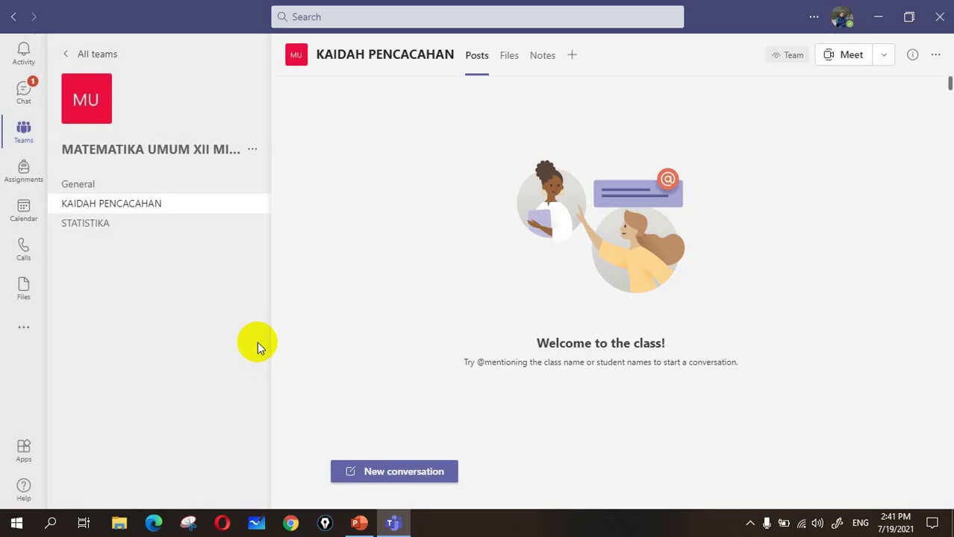
Add a standard channel named PELUANG to the team, shown automatically in everyone's channel list
left_click(253, 149)
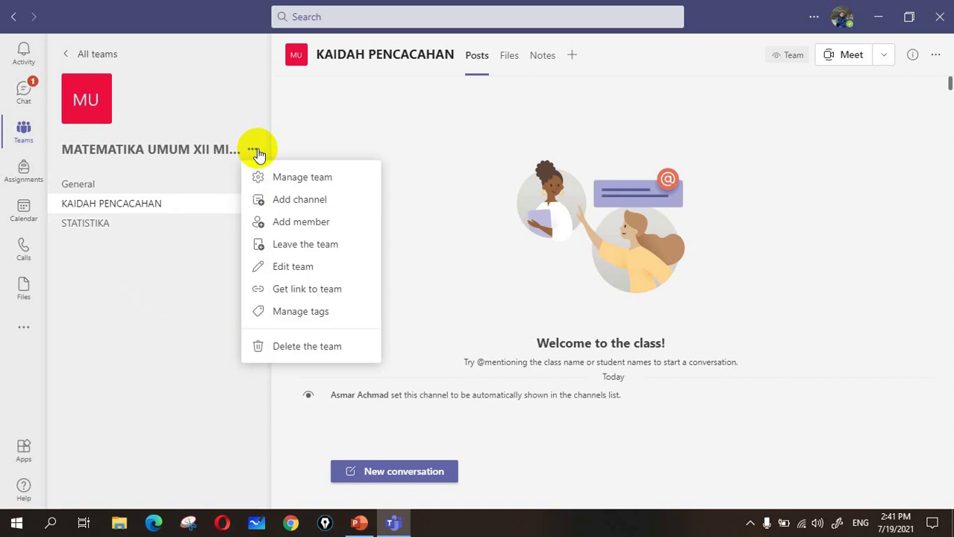
left_click(287, 201)
type("PELU")
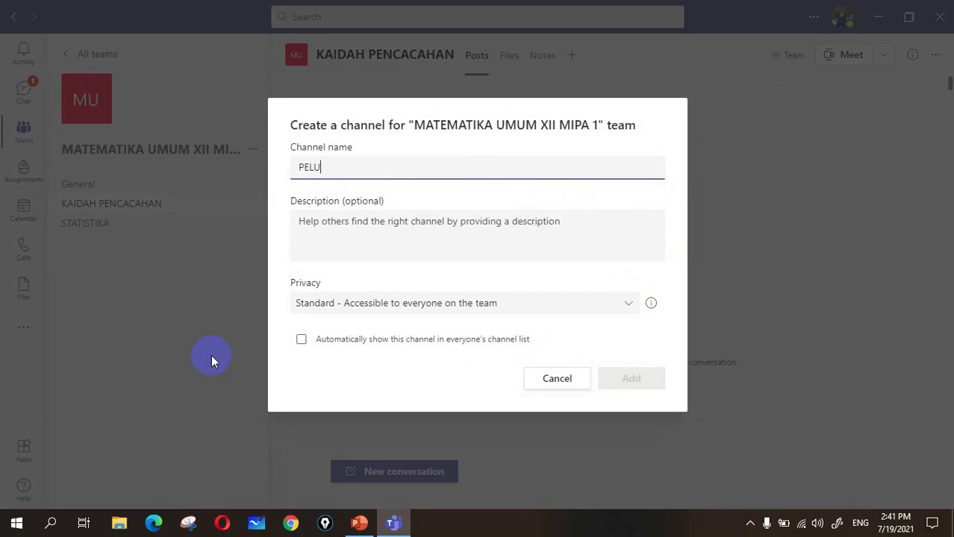
type("NG")
key("BackSpace")
key("BackSpace")
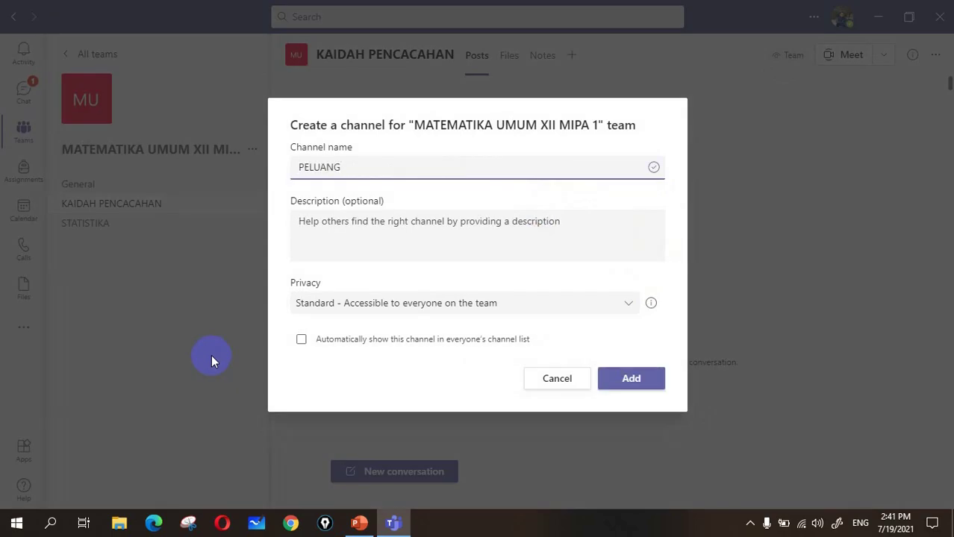
left_click(301, 338)
left_click(617, 382)
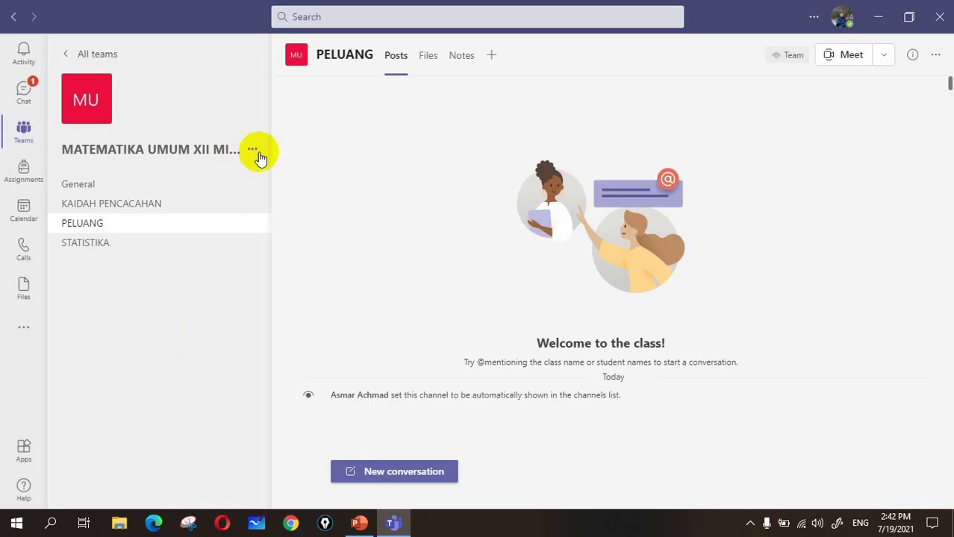
Add a standard channel named DIMENSI TIGA to the team, shown automatically in everyone's channel list
left_click(254, 152)
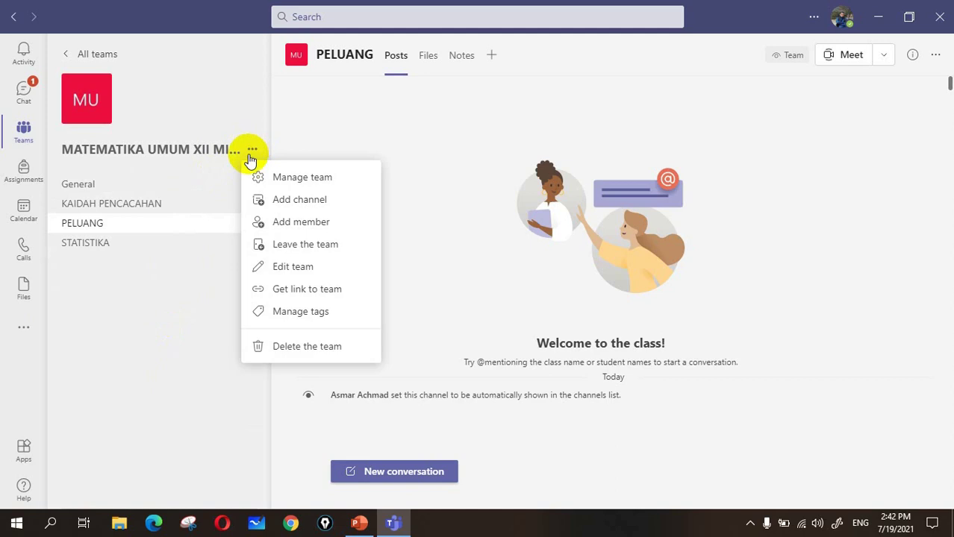
left_click(268, 200)
left_click(325, 300)
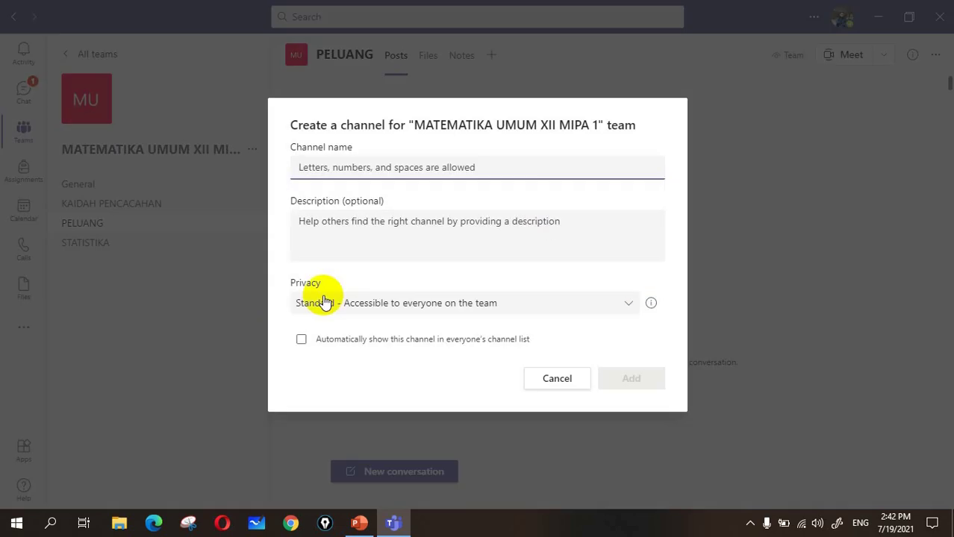
type("DI")
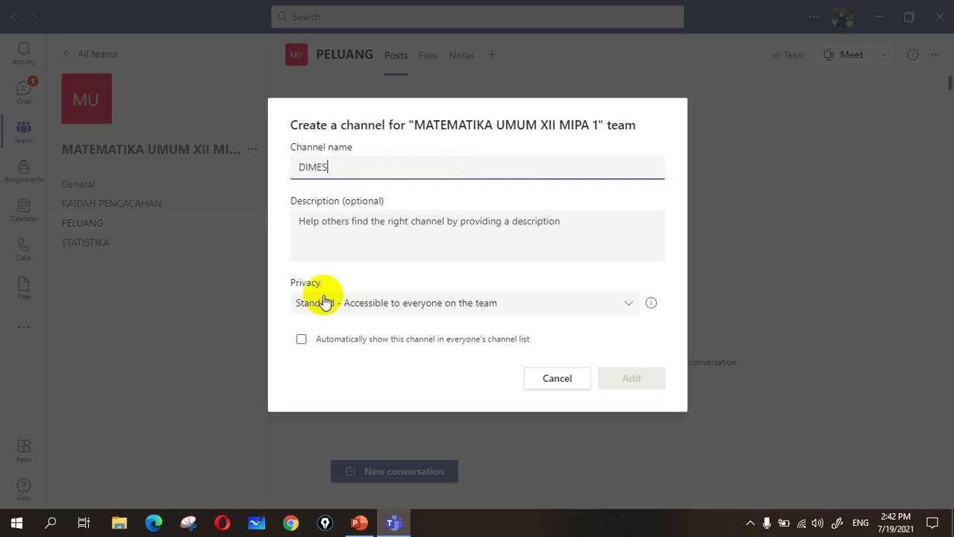
type("MES")
key("BackSpace")
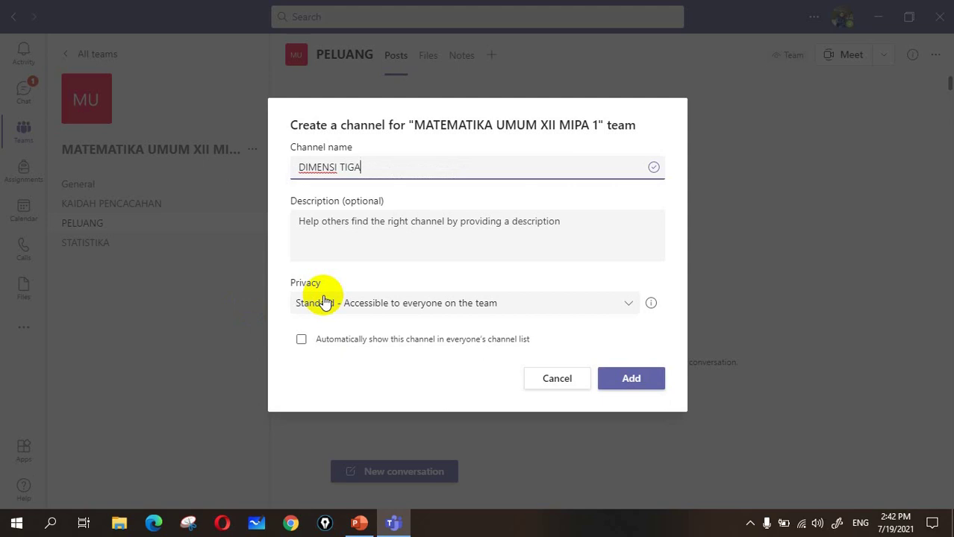
left_click(300, 340)
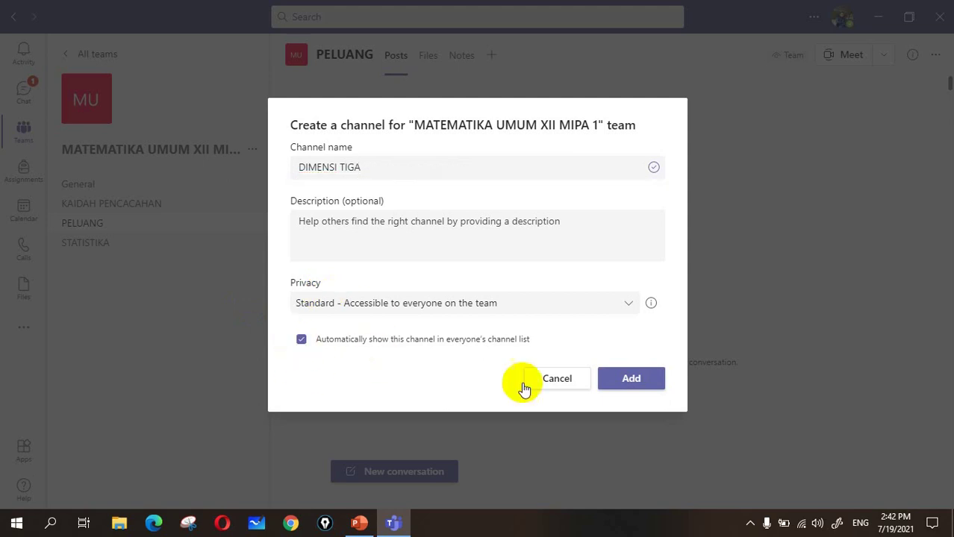
left_click(622, 382)
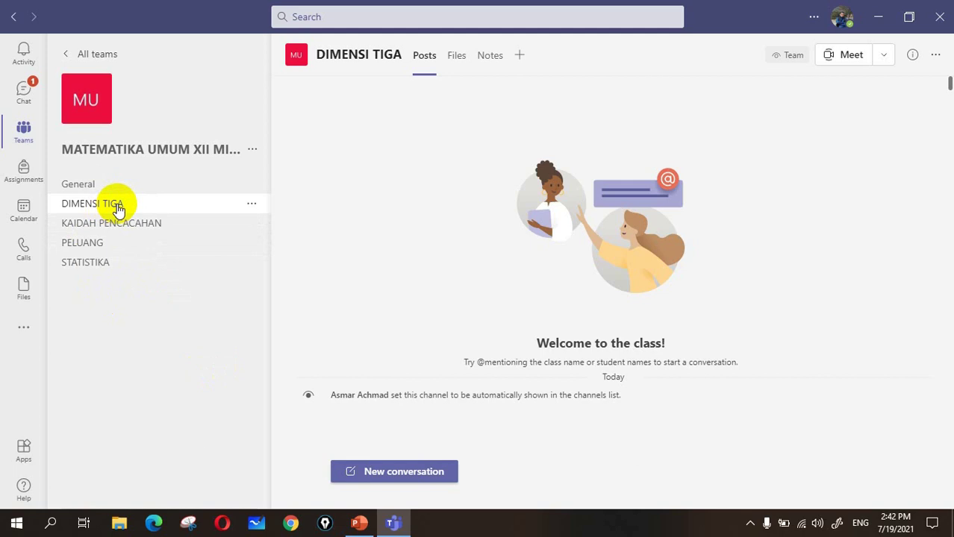
Rename the DIMENSI TIGA channel to "1. DIMENSI TIGA"
left_click(253, 207)
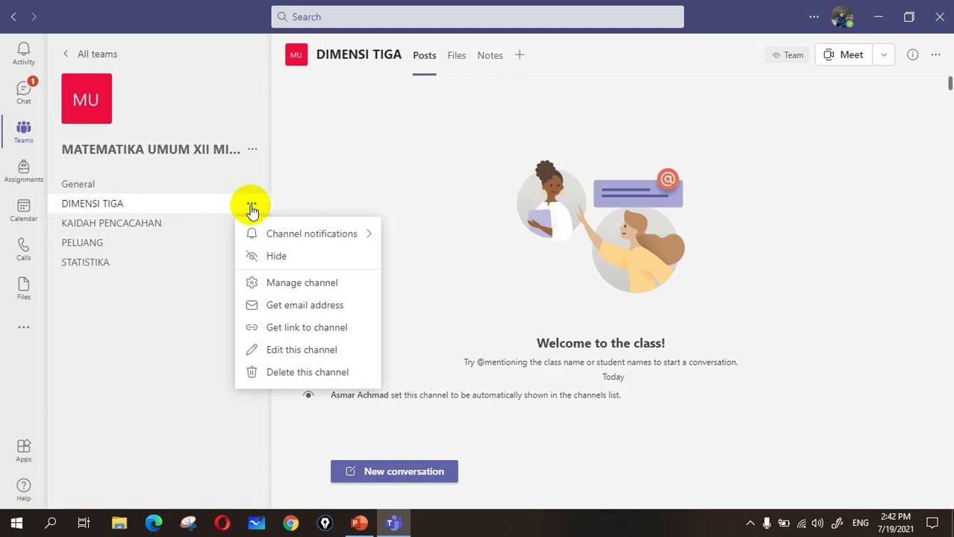
left_click(293, 350)
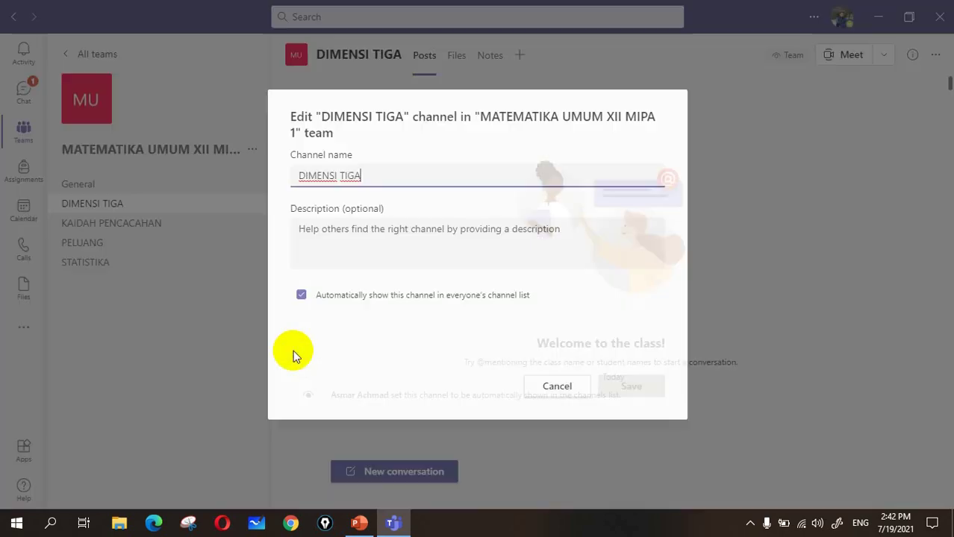
left_click(299, 176)
type("1.")
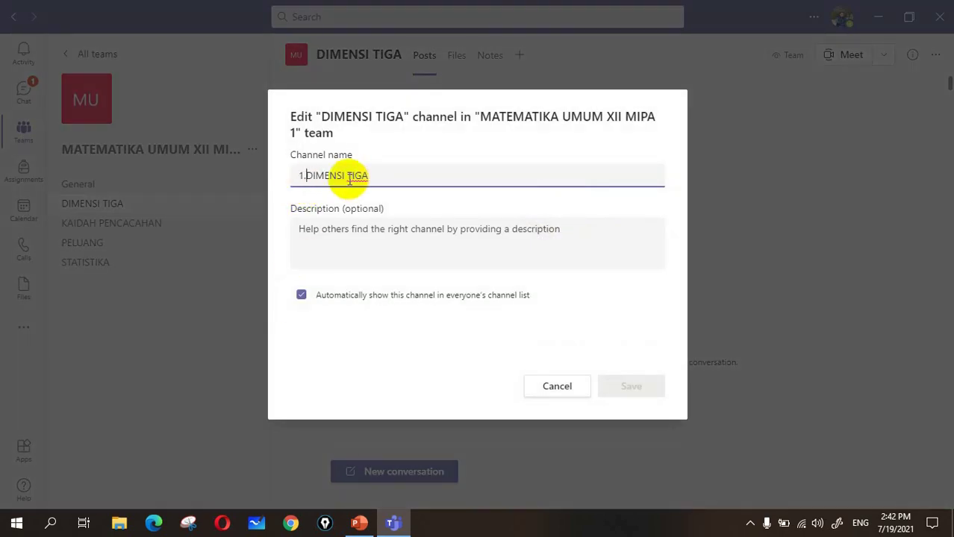
left_click(631, 388)
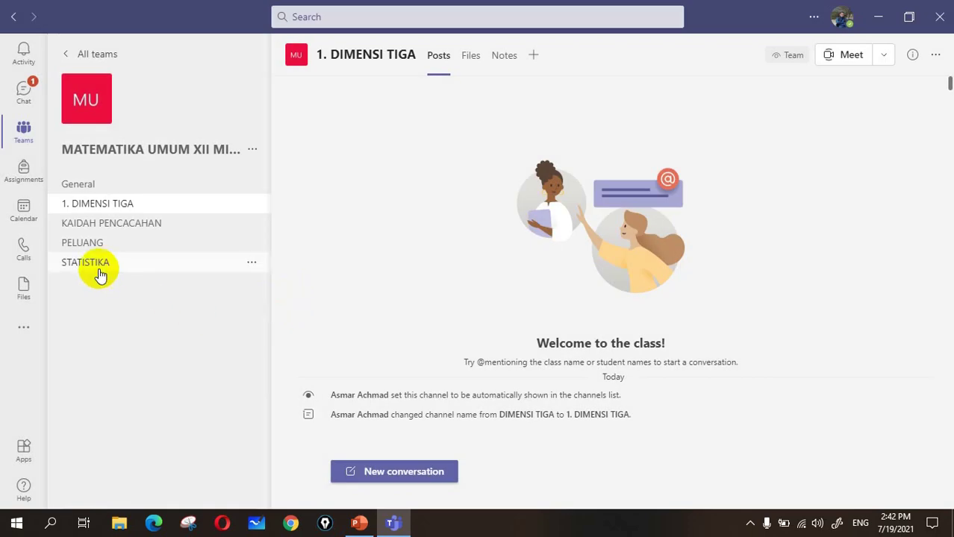
Rename the STATISTIKA channel to "2. STATISTIKA"
left_click(251, 264)
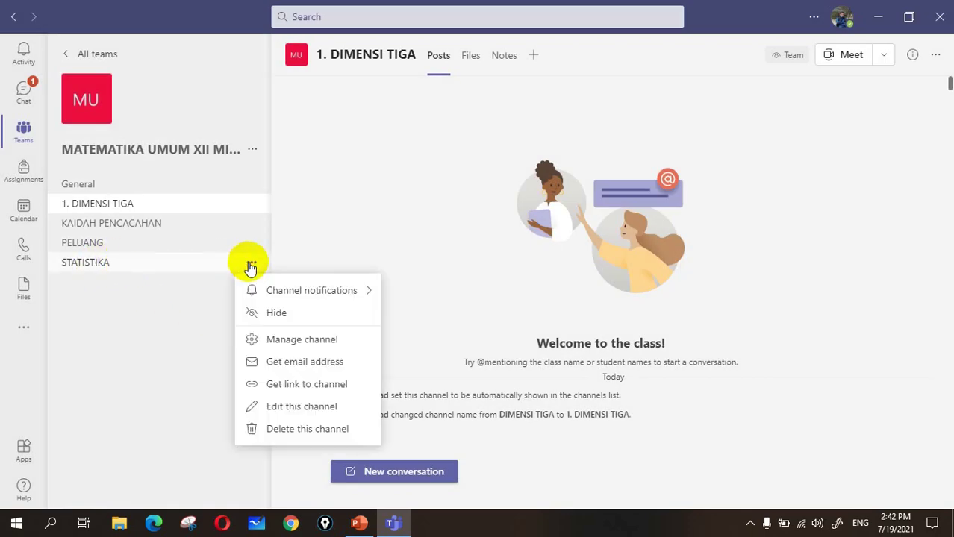
left_click(298, 407)
left_click(299, 175)
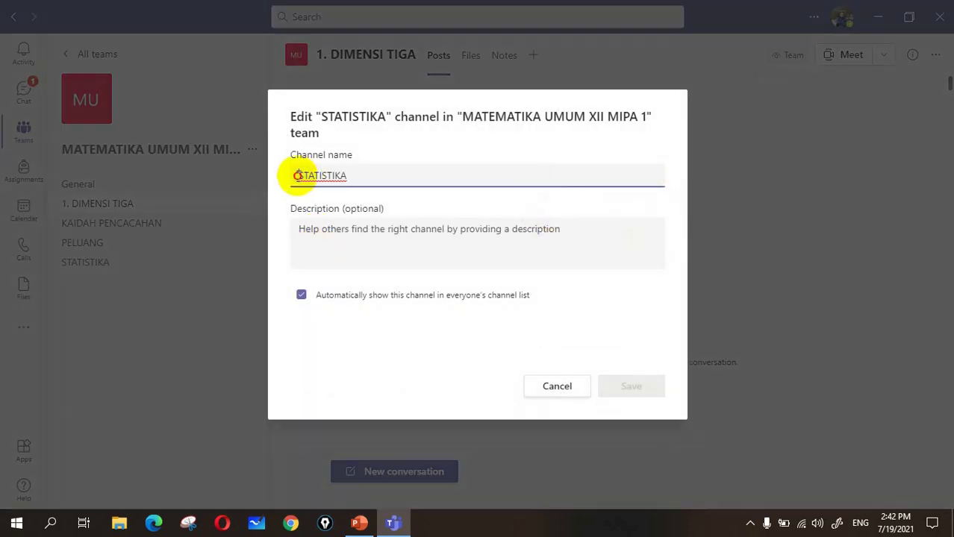
type("2.")
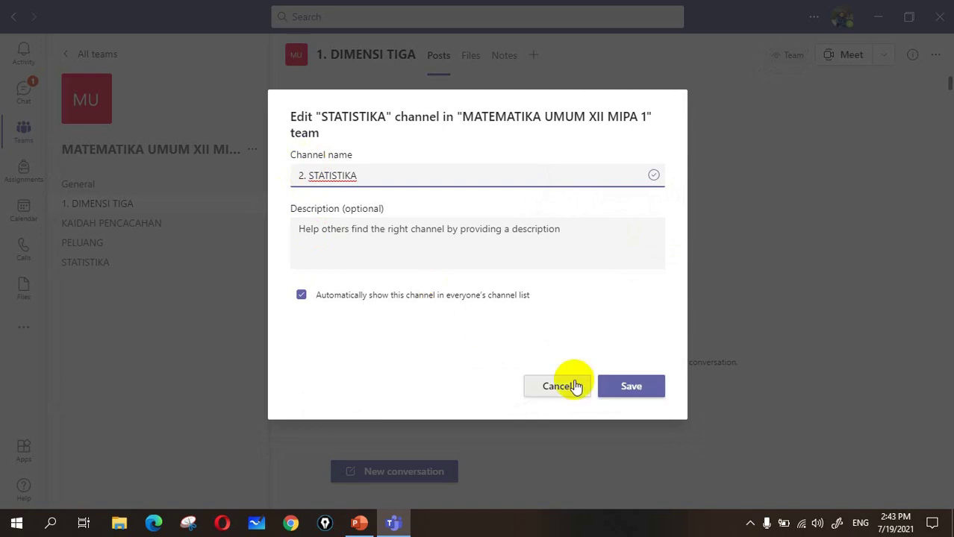
left_click(620, 386)
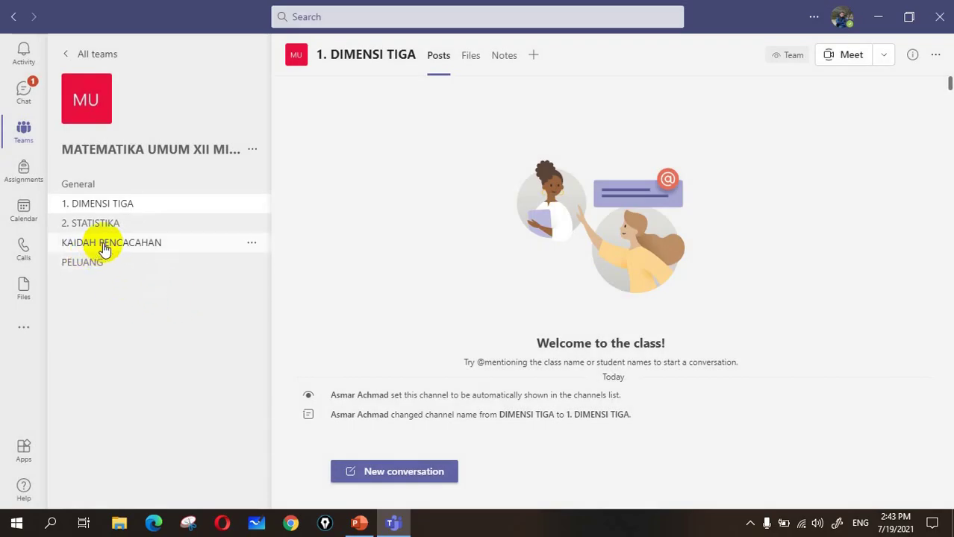
Rename the KAIDAH PENCACAHAN channel to "3. KAIDAH PENCACAHAN"
left_click(251, 243)
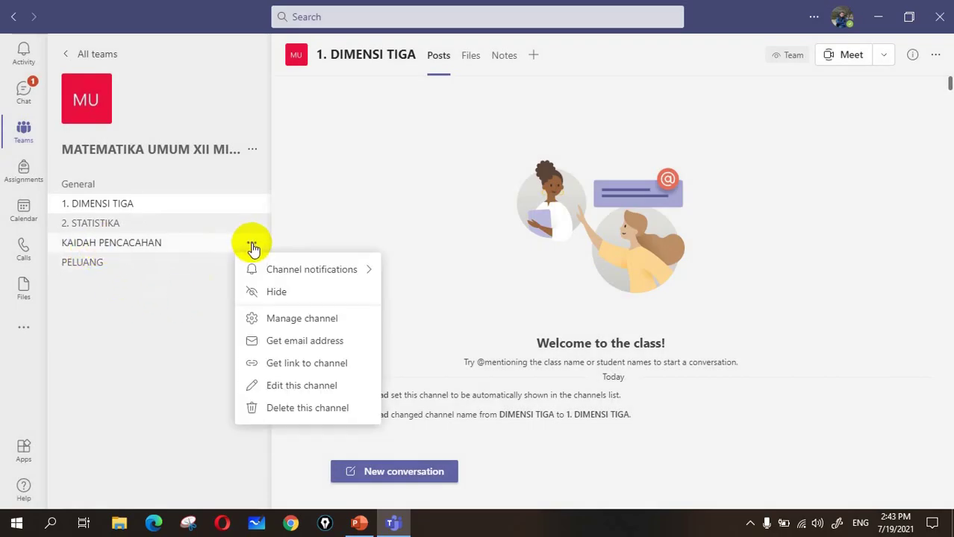
left_click(286, 388)
left_click(298, 176)
type("3. KAIDAH PENCACAHAN")
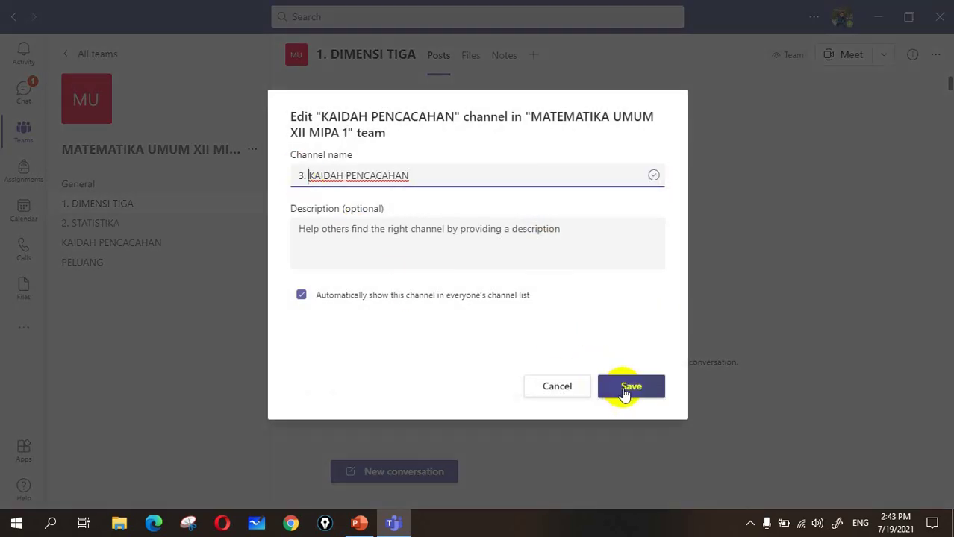
left_click(625, 390)
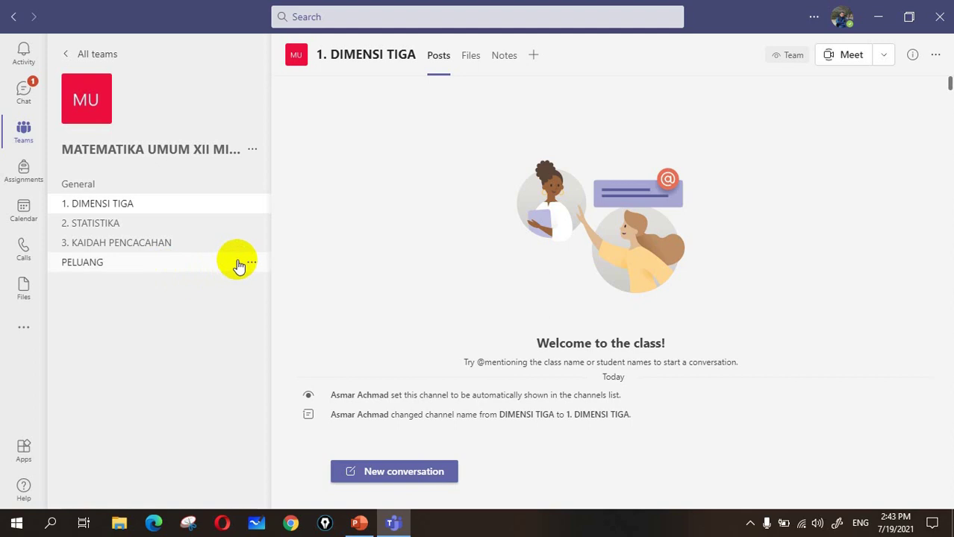
Rename the PELUANG channel to "4. PELUANG"
left_click(252, 262)
left_click(298, 404)
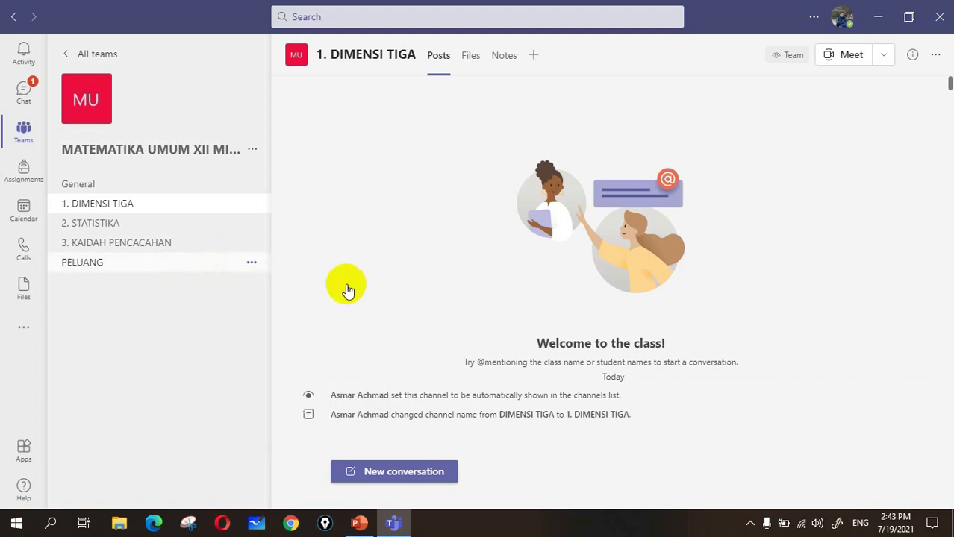
left_click(299, 175)
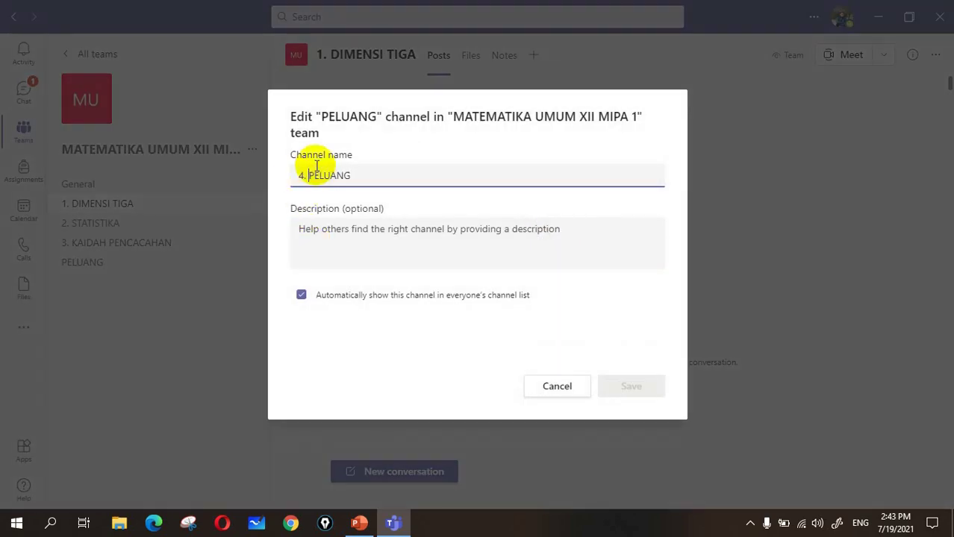
type("4.")
left_click(617, 385)
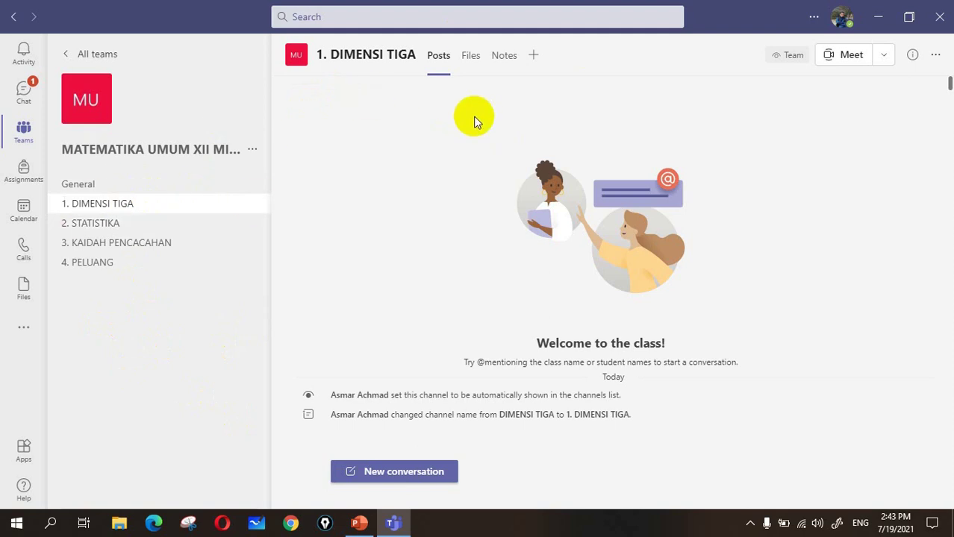
Add an Insights tab to the 1. DIMENSI TIGA channel, keeping the option to post to the channel about it
left_click(534, 56)
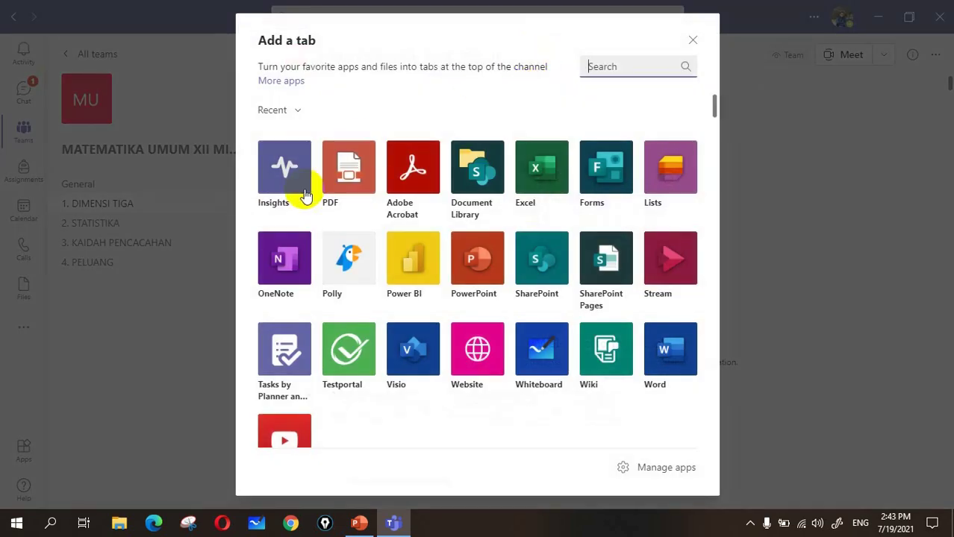
left_click(288, 165)
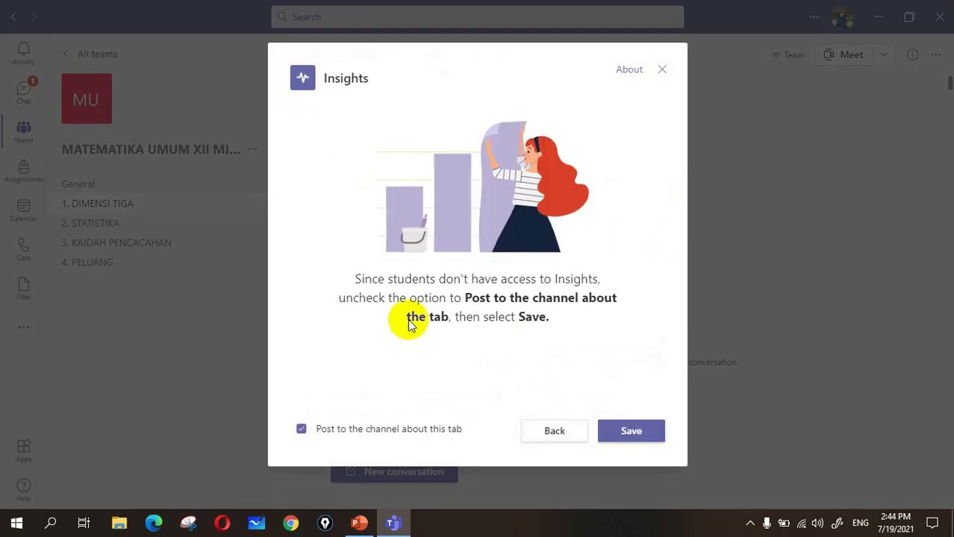
left_click(631, 433)
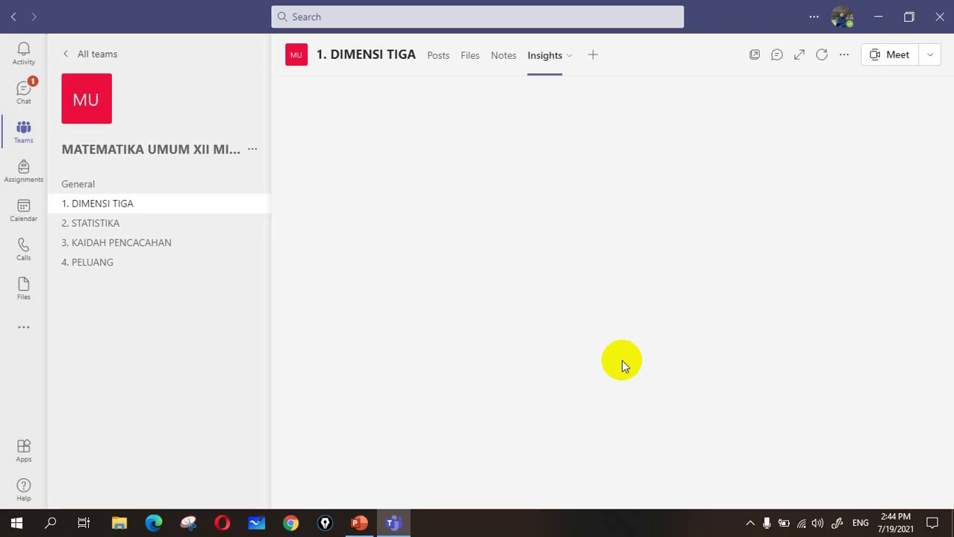
Add a Tasks by Planner and To Do tab to the 1. DIMENSI TIGA channel, keeping the channel post option on
left_click(595, 54)
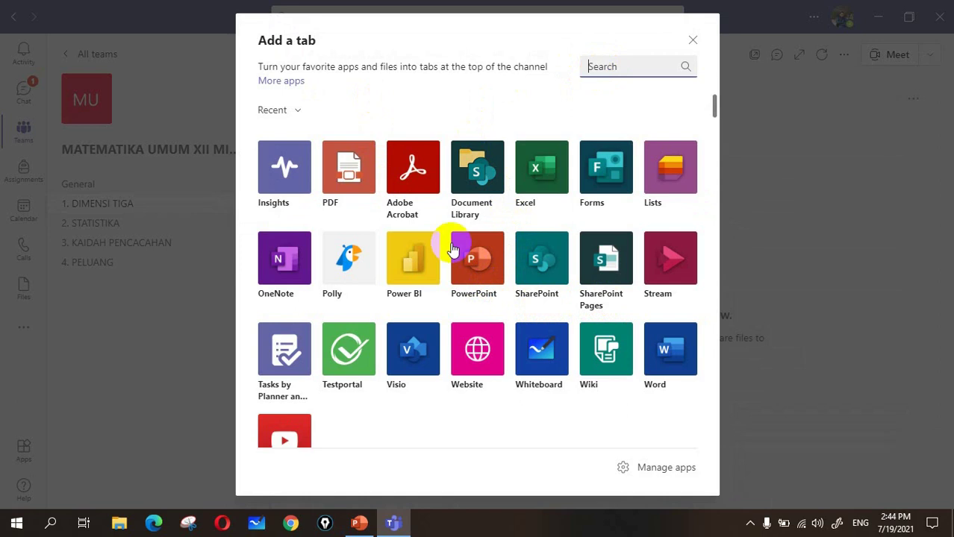
scroll(291, 357, "down", 1)
left_click(287, 284)
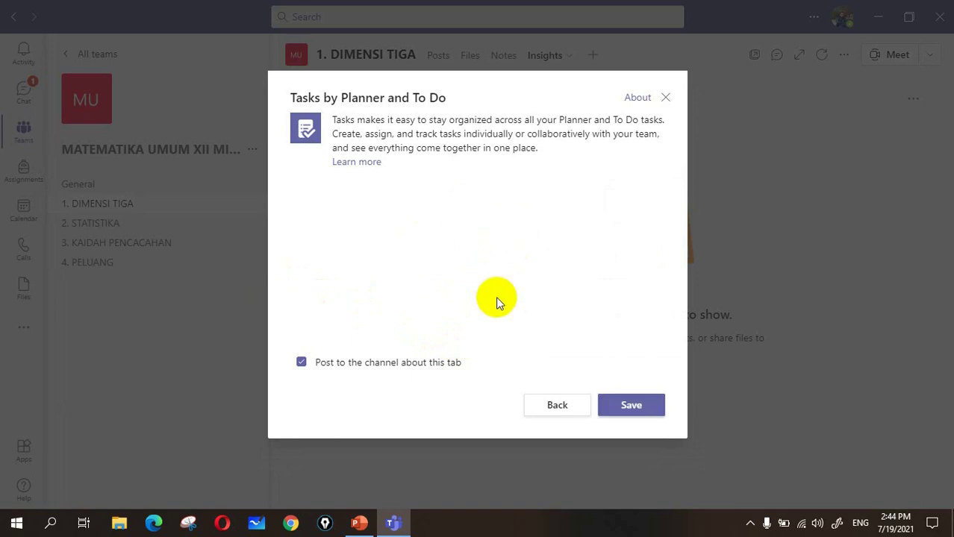
left_click(637, 412)
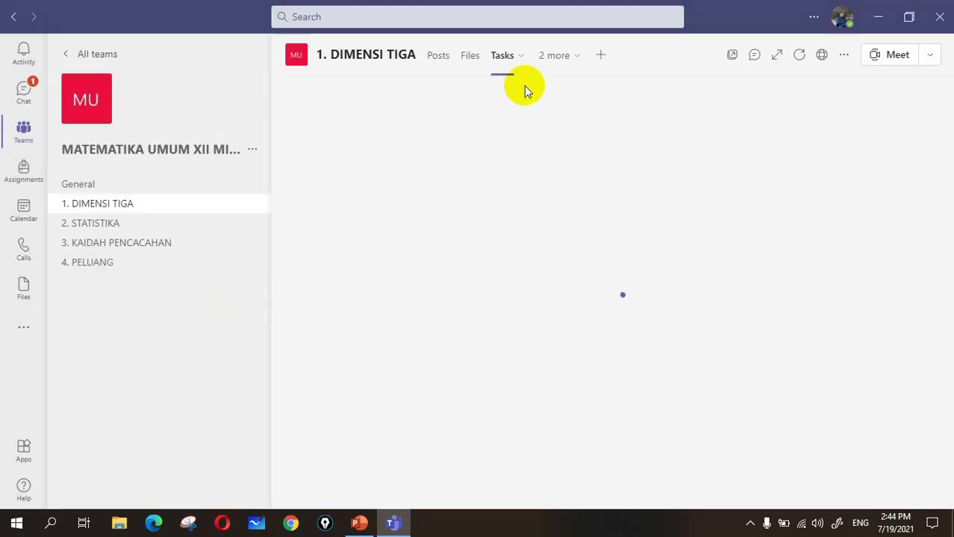
Check which extra tabs are collapsed in the 1. DIMENSI TIGA channel and view the 4. PELUANG channel
left_click(579, 60)
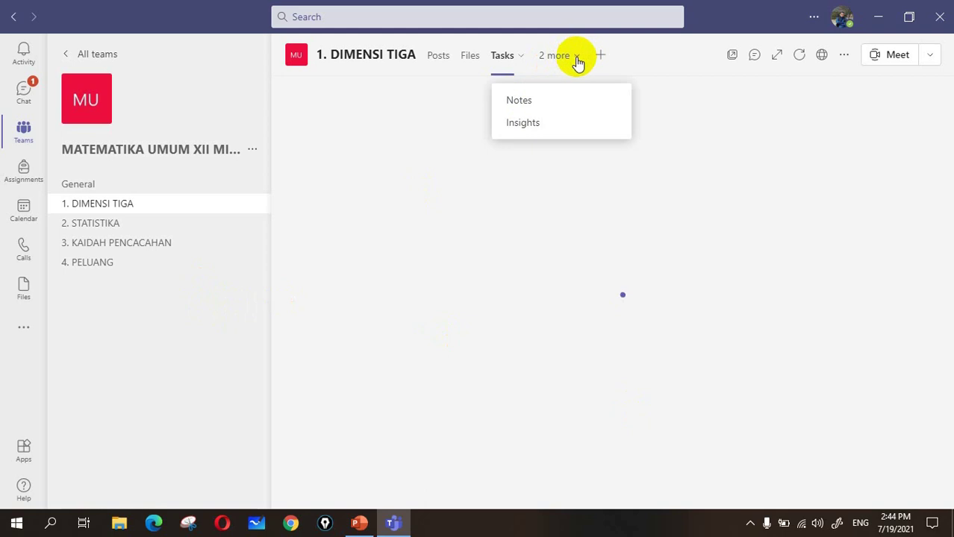
left_click(221, 395)
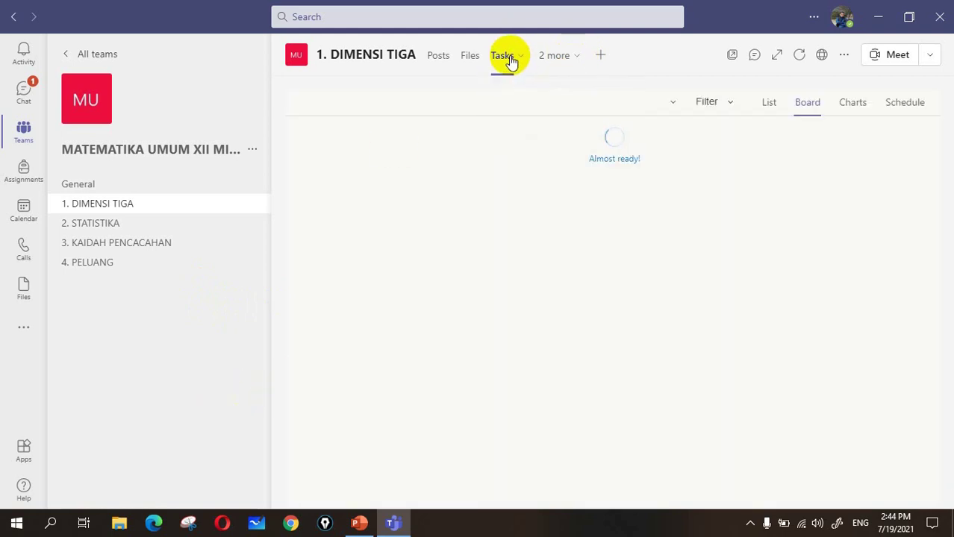
left_click(577, 61)
left_click(204, 315)
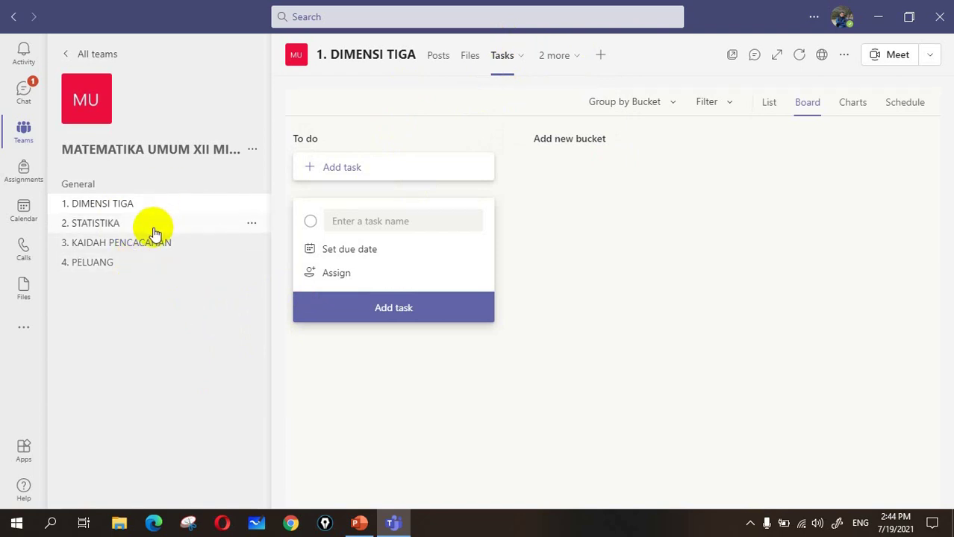
left_click(99, 265)
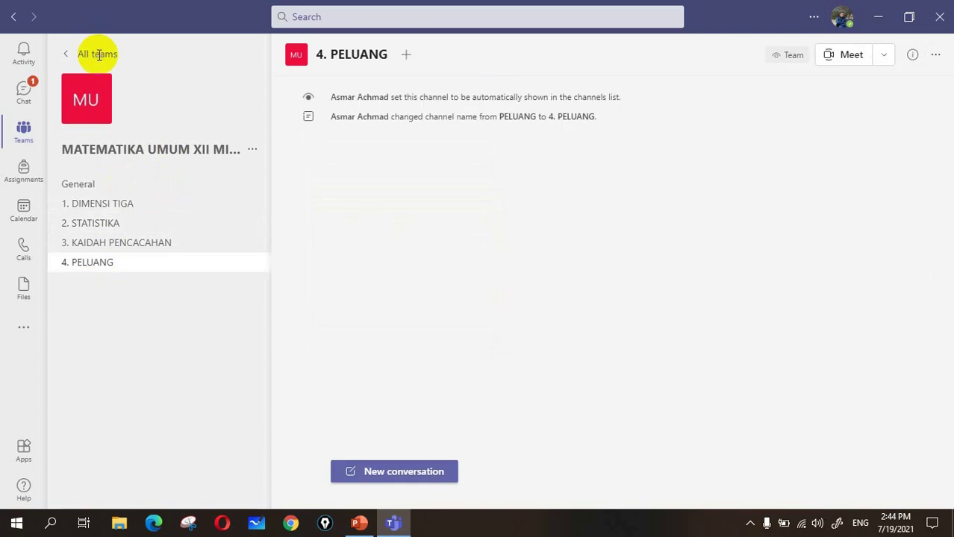
Start creating a new Class team from the list of all teams, using MATEMATIKA UMUM XII MIPA 1 as the template
left_click(99, 56)
scroll(825, 353, "down", 4)
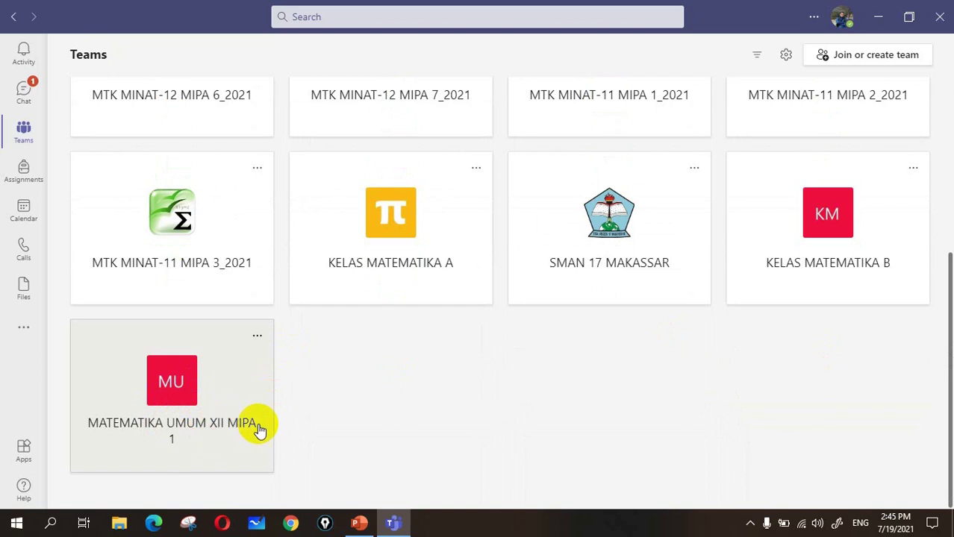
left_click(837, 59)
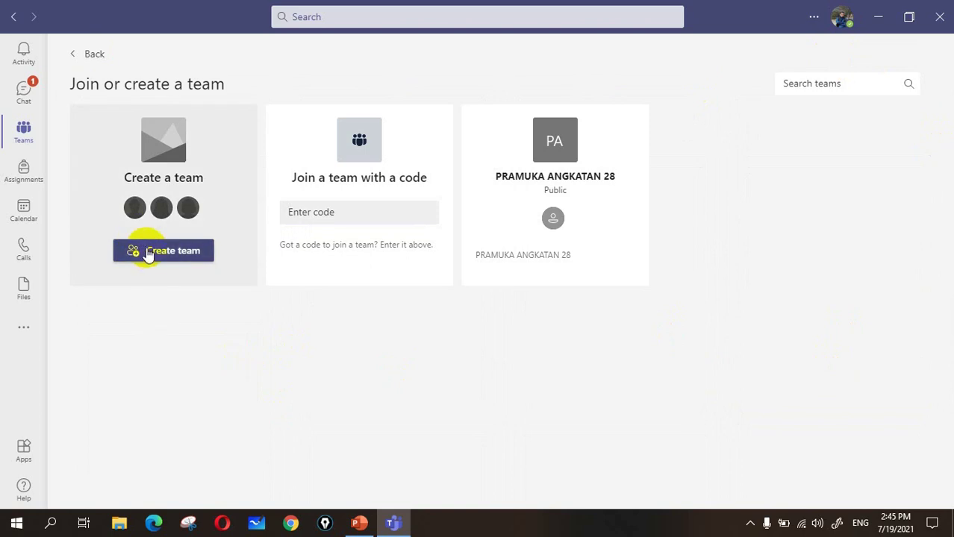
left_click(159, 250)
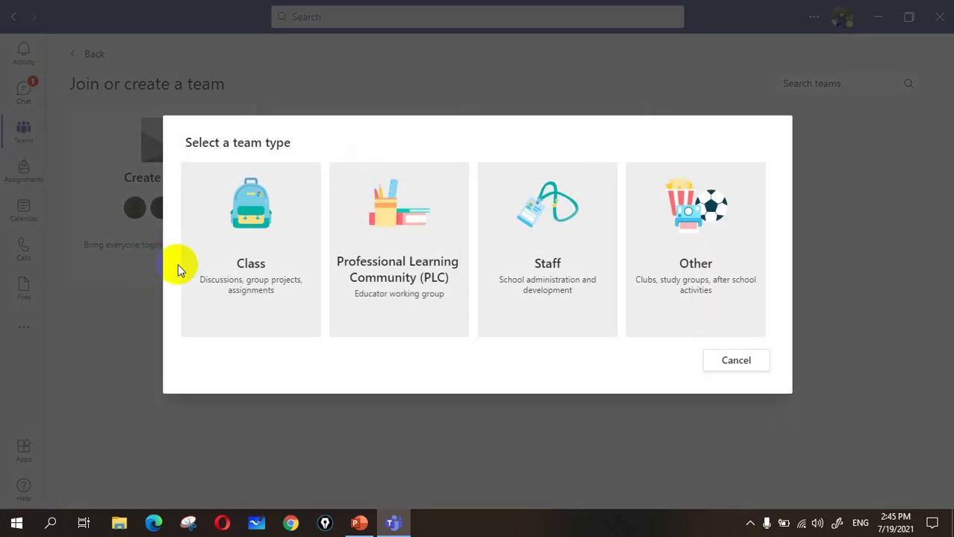
left_click(249, 280)
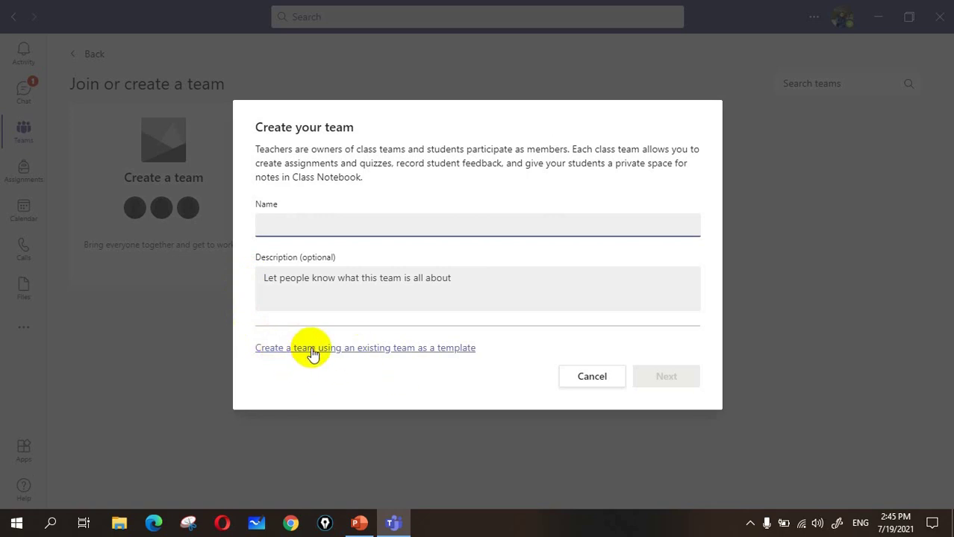
left_click(379, 349)
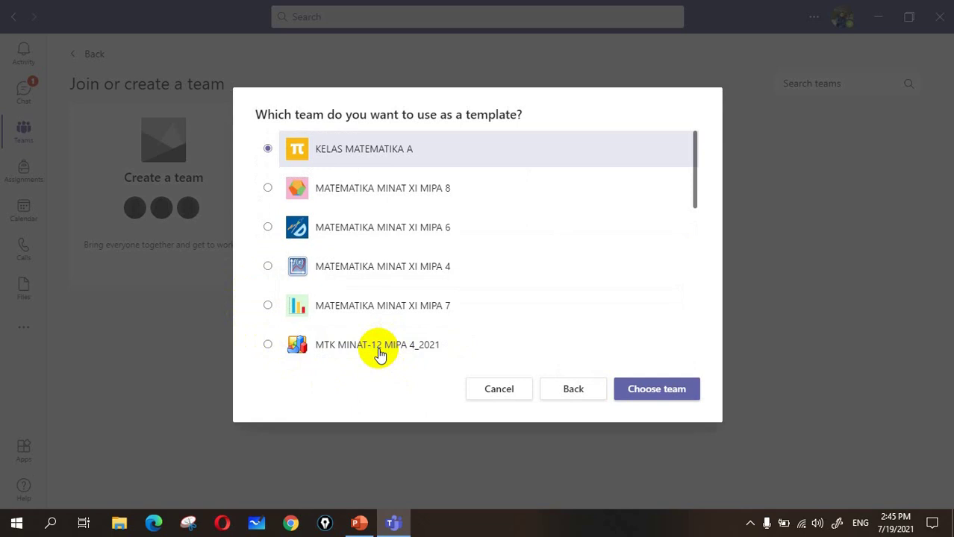
scroll(383, 254, "down", 6)
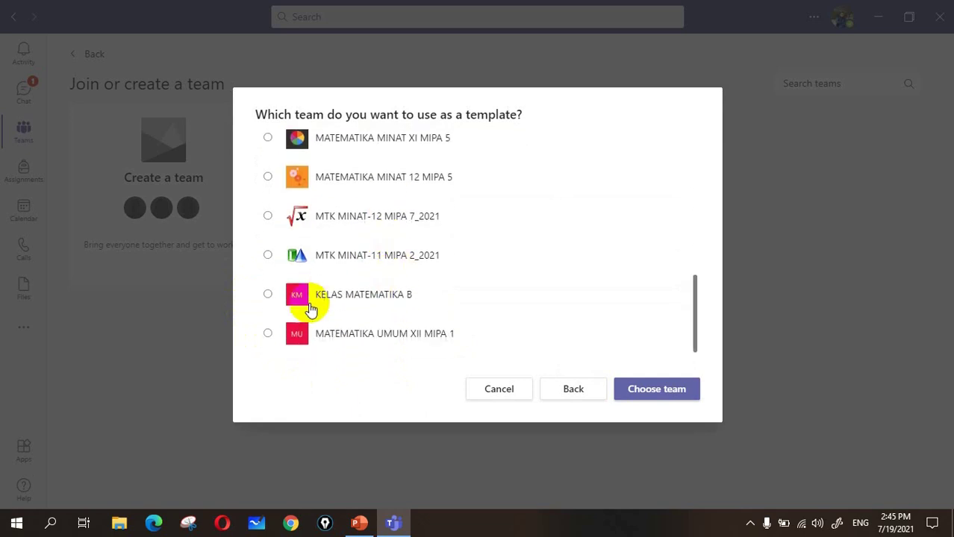
left_click(267, 333)
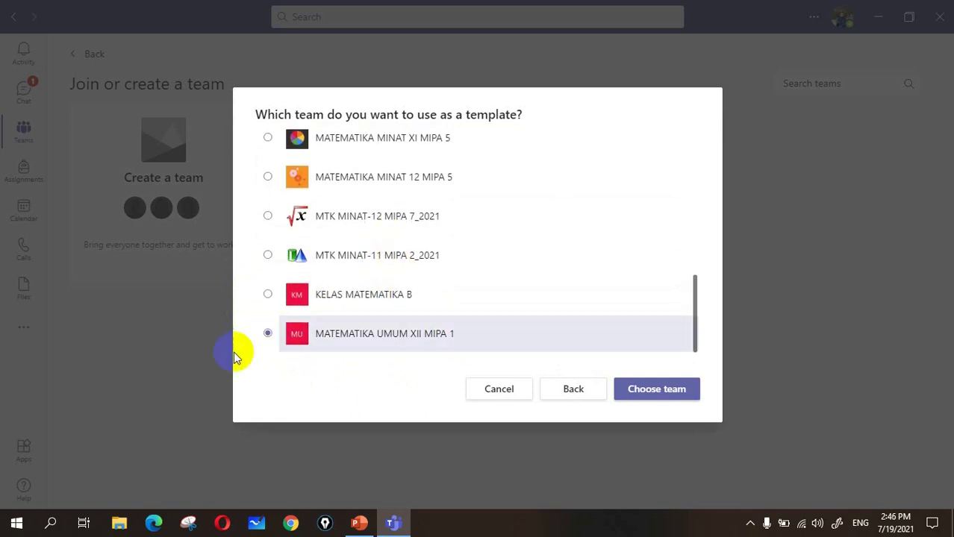
left_click(643, 391)
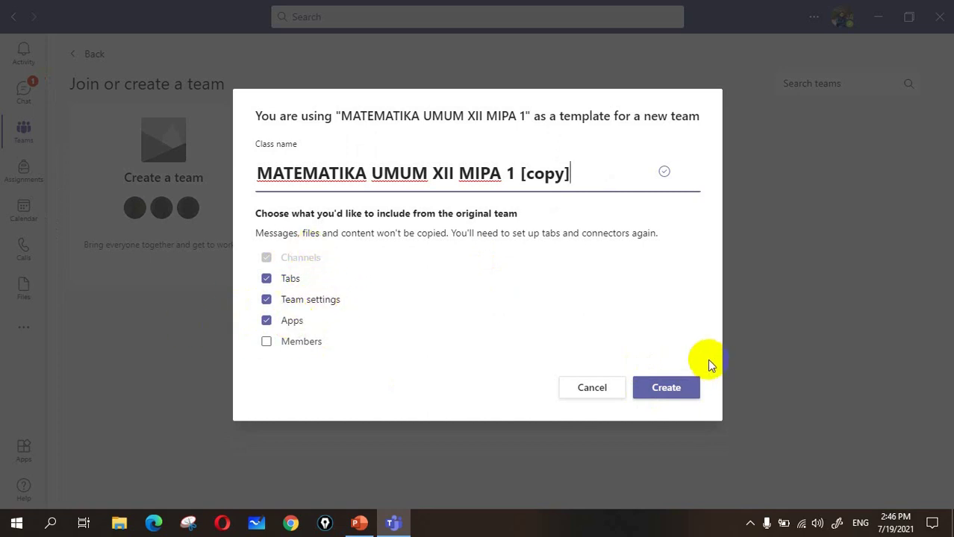
Name the class MATEMATIKA UMUM XII MIPA 2, create it with the original's channels, tabs, team settings and apps, and skip adding members
left_click_drag(507, 174, 557, 174)
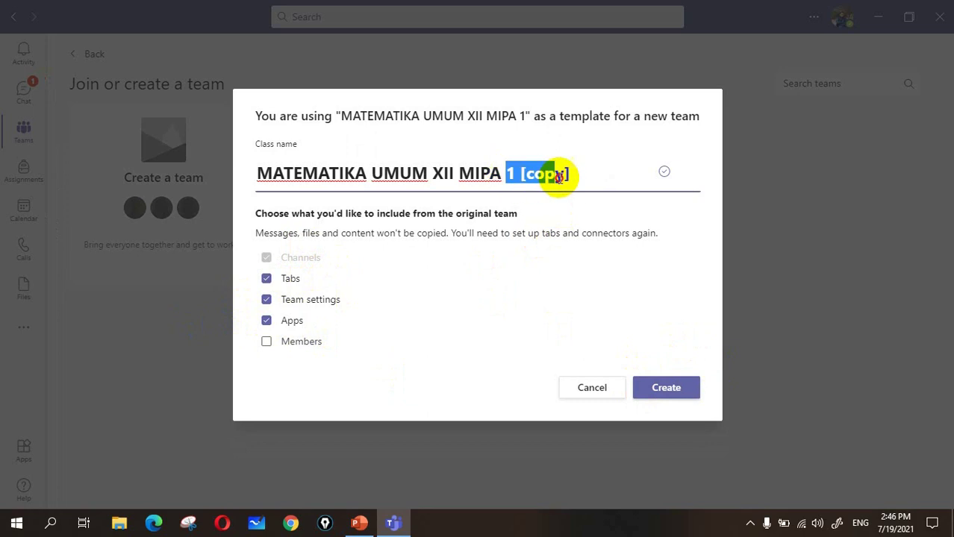
type("2")
left_click(666, 388)
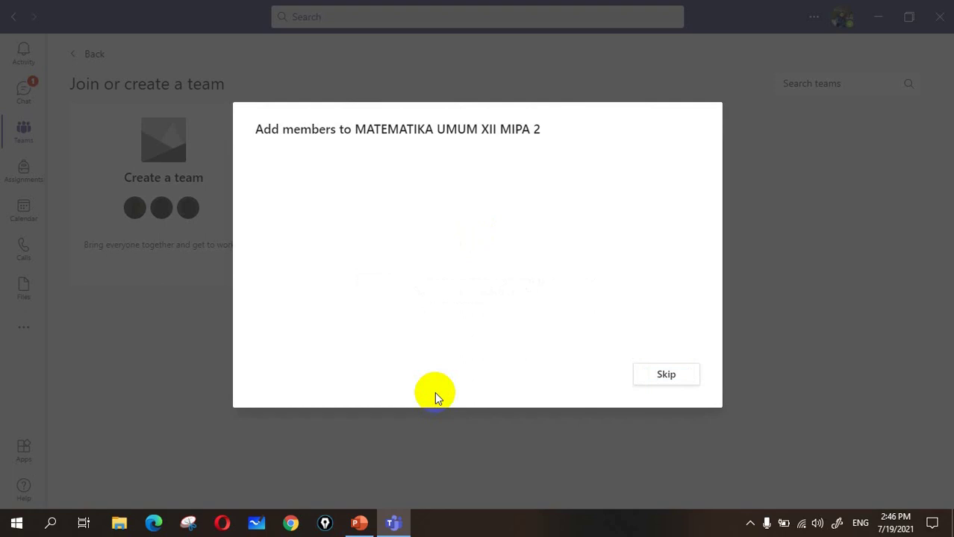
left_click(667, 376)
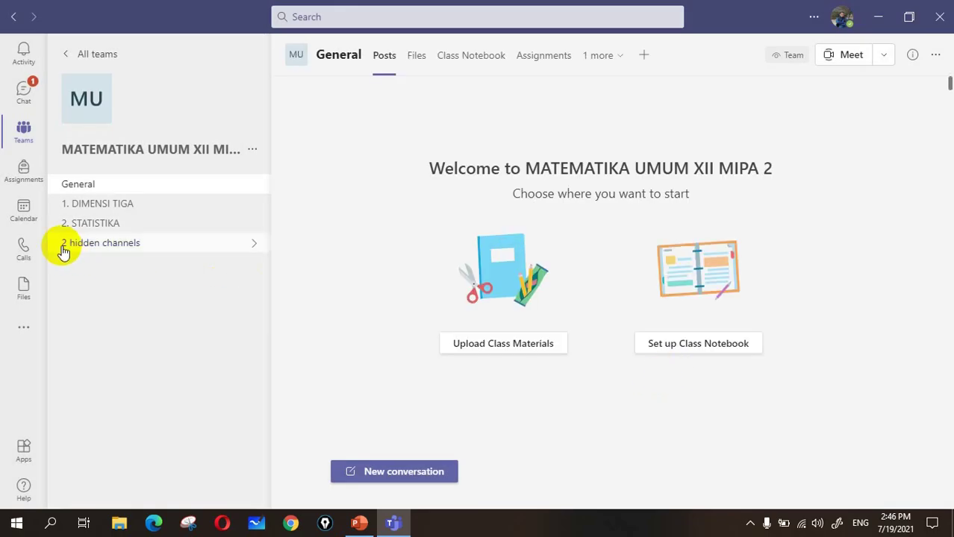
Show the hidden channels of MATEMATIKA UMUM XII MIPA 2 and check the Insights and Tasks tabs in the 1. DIMENSI TIGA channel
left_click(95, 247)
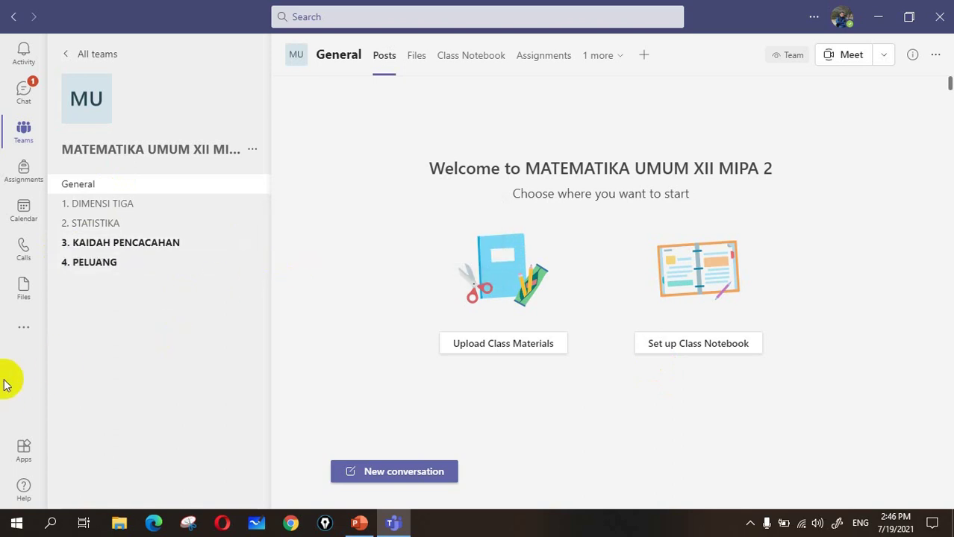
left_click(121, 205)
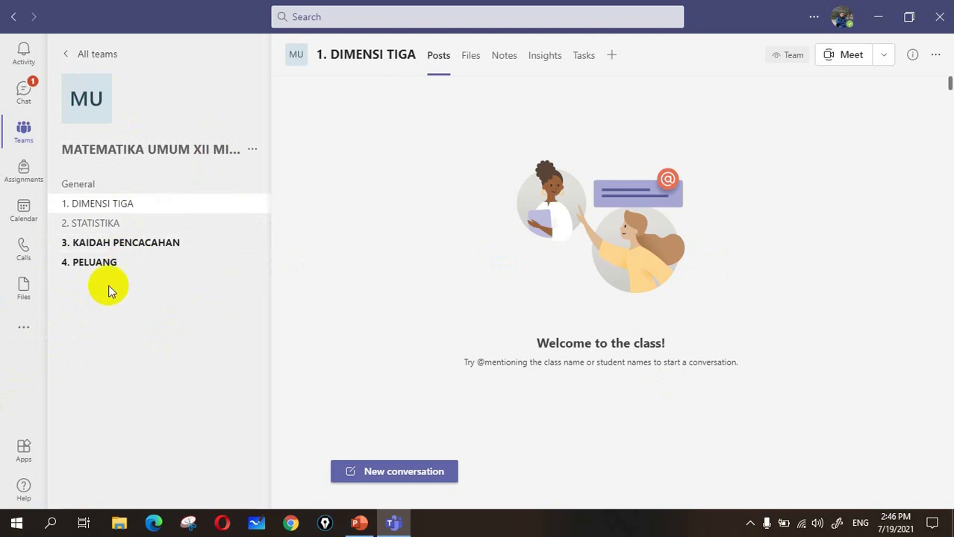
left_click(546, 65)
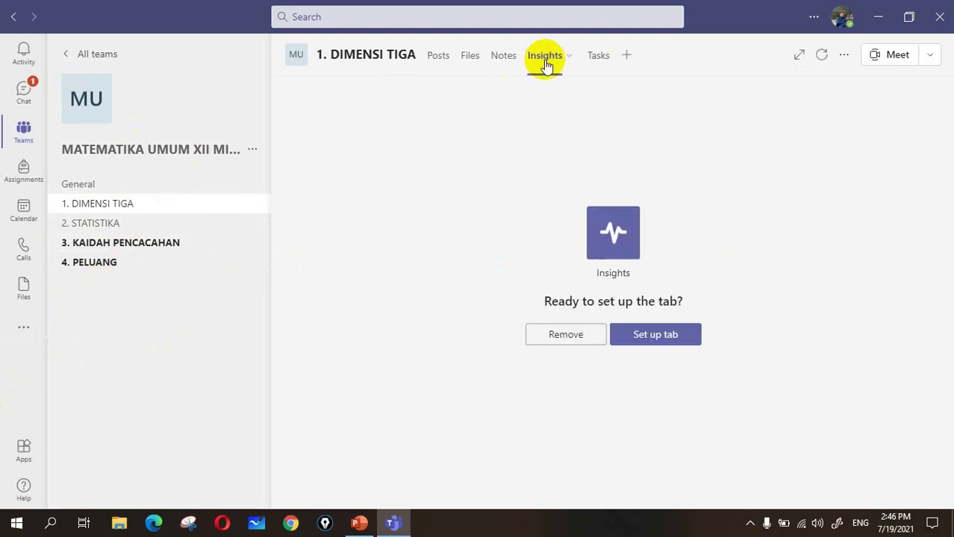
left_click(596, 59)
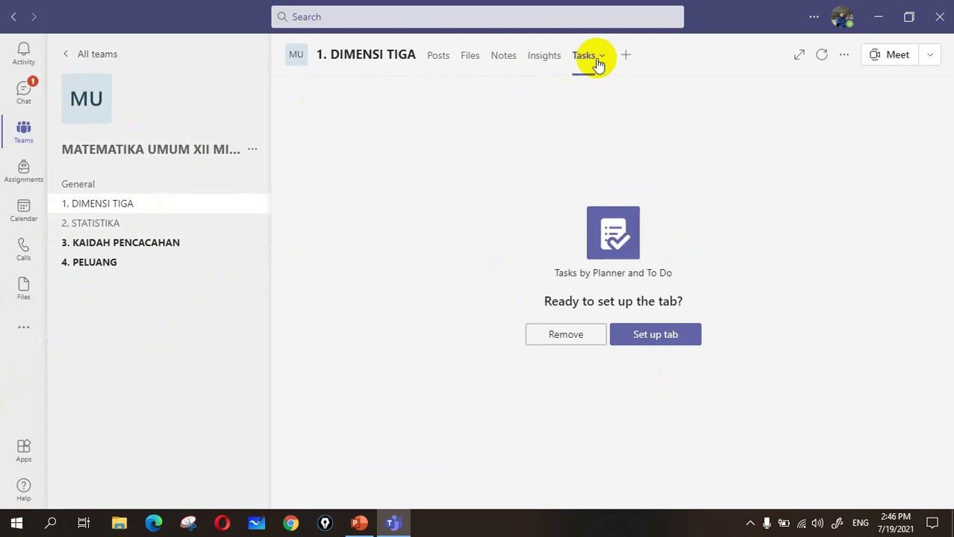
Return to the list of all teams and look through the class teams, including the two MATEMATIKA UMUM XII MIPA teams
left_click(105, 56)
scroll(709, 335, "down", 4)
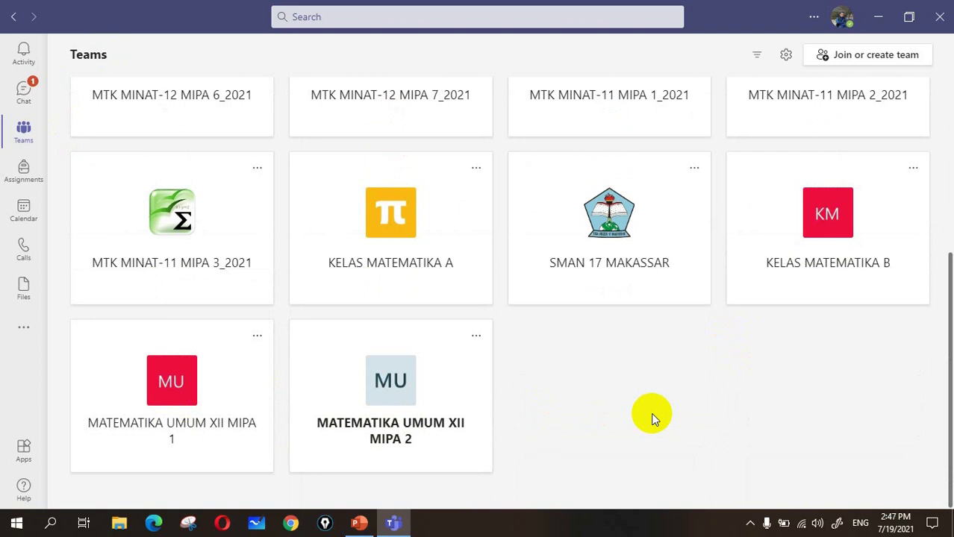
scroll(651, 413, "up", 3)
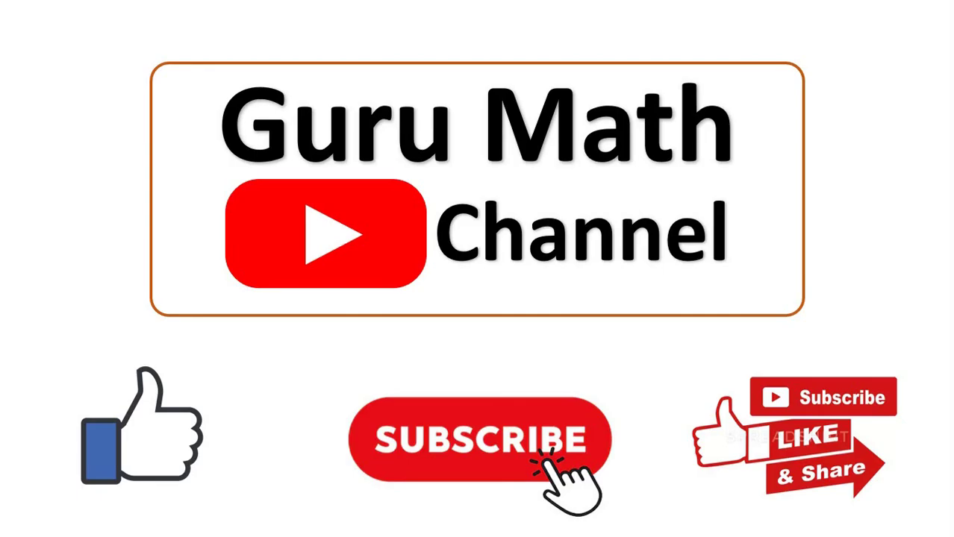